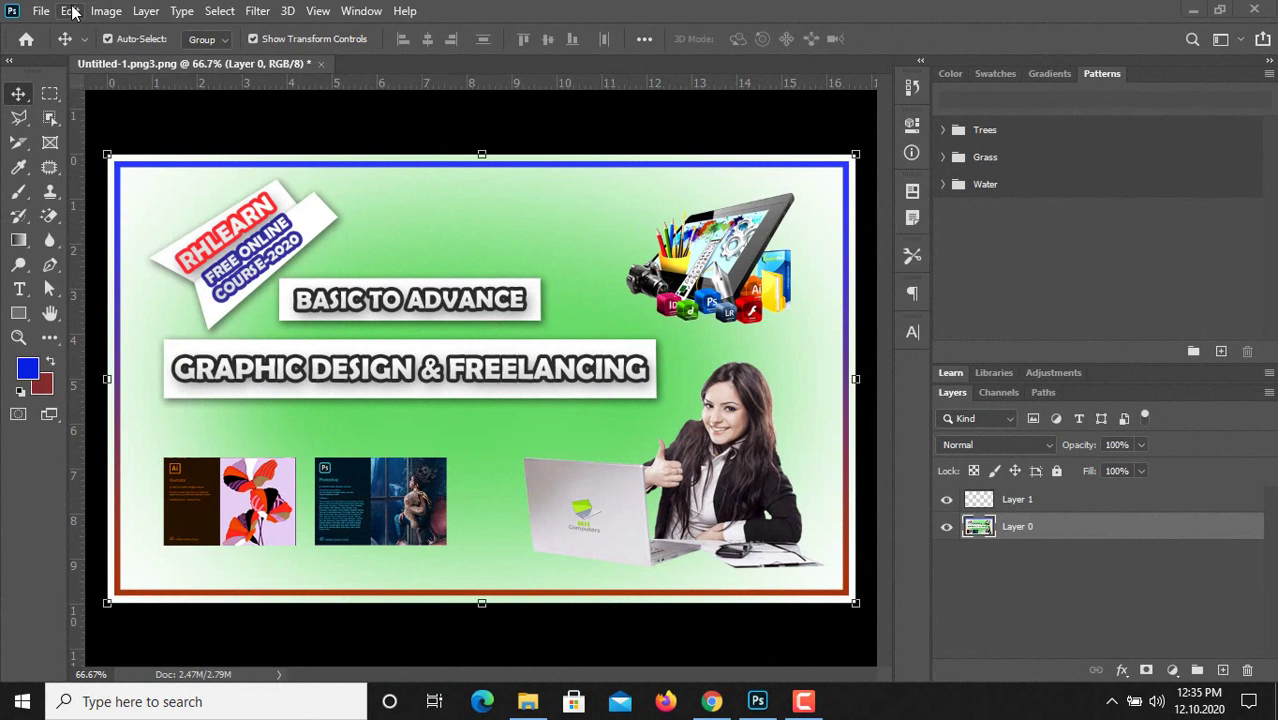
left_click(43, 15)
left_click(43, 15)
left_click(73, 15)
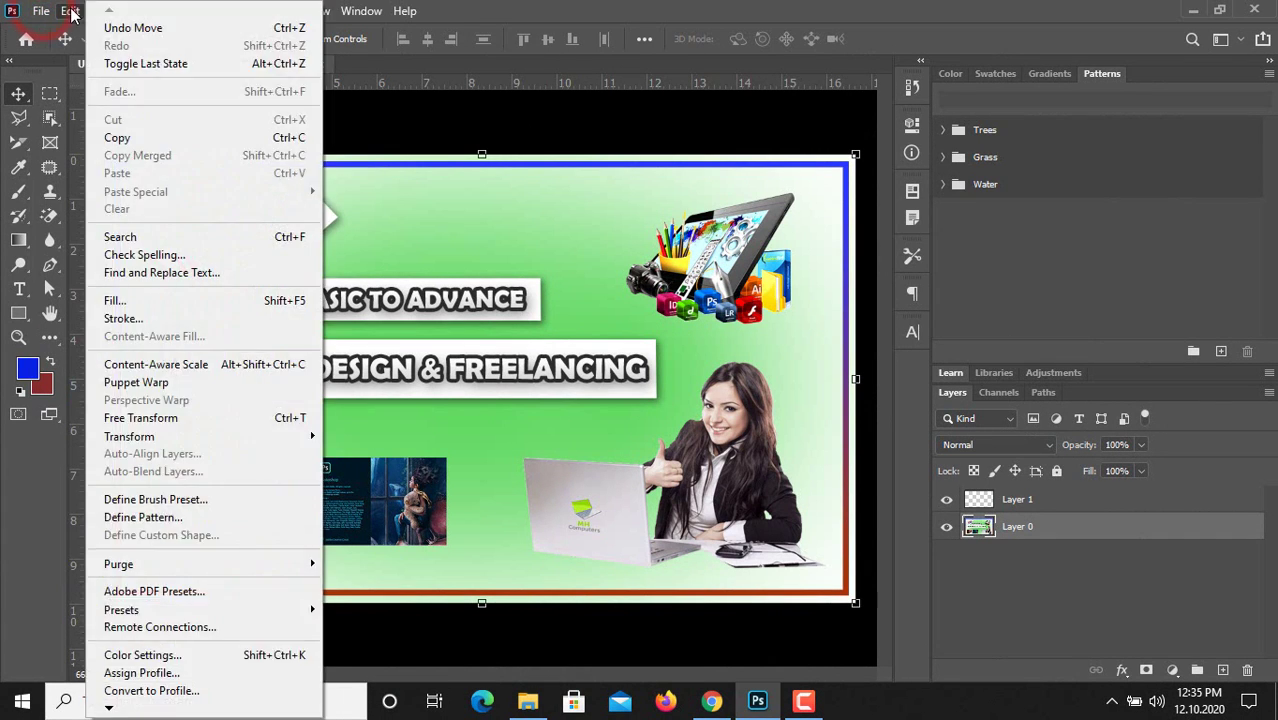
left_click(73, 15)
left_click(106, 15)
left_click(140, 15)
left_click(182, 16)
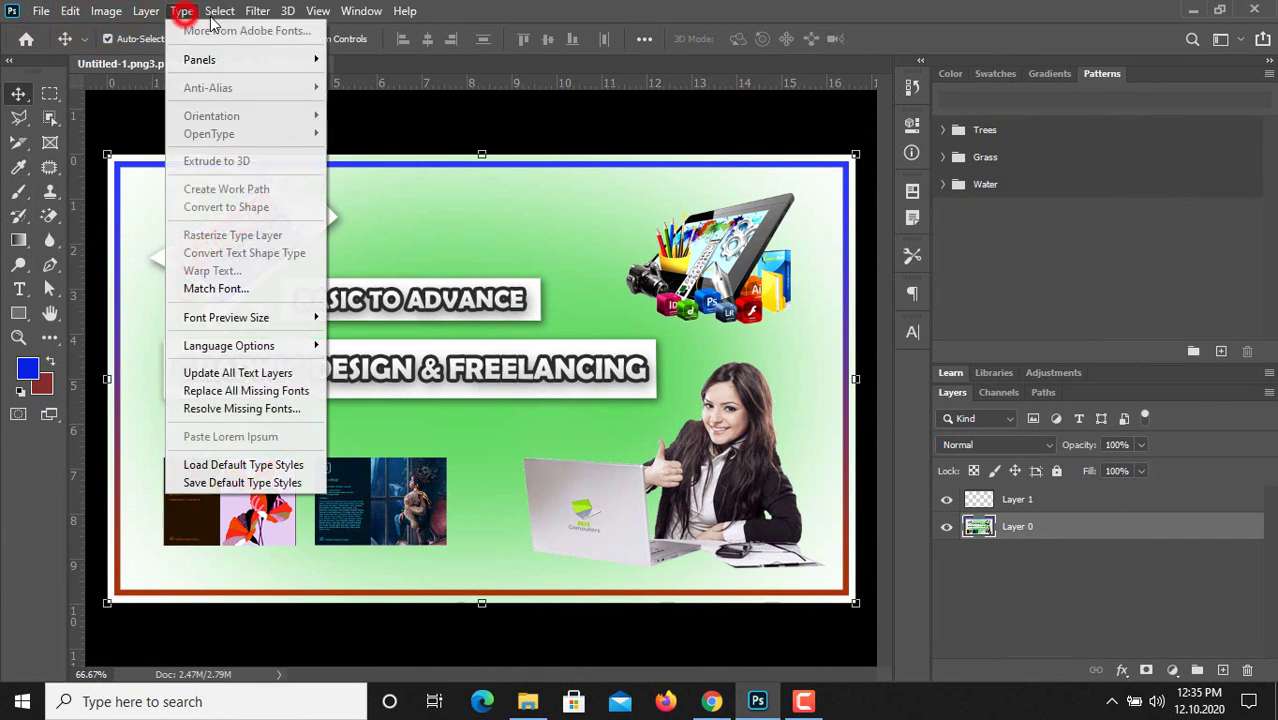
left_click(251, 11)
left_click(258, 12)
left_click(286, 12)
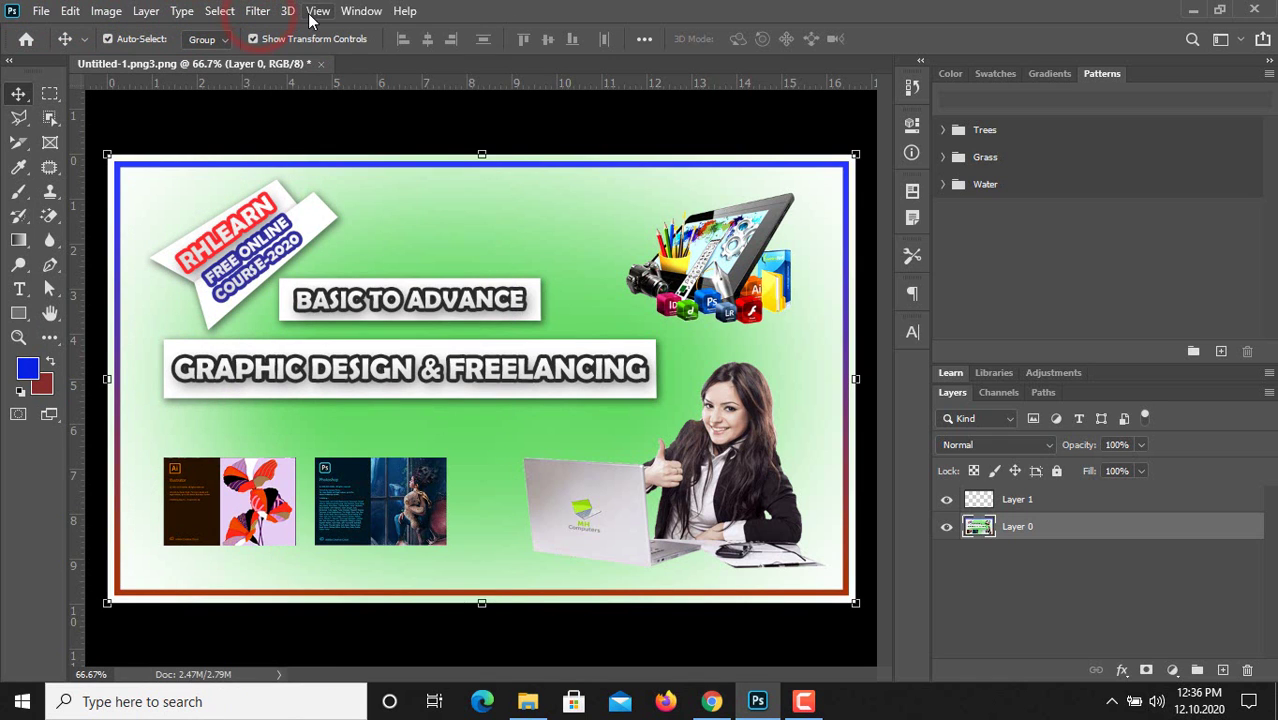
left_click(318, 11)
left_click(335, 18)
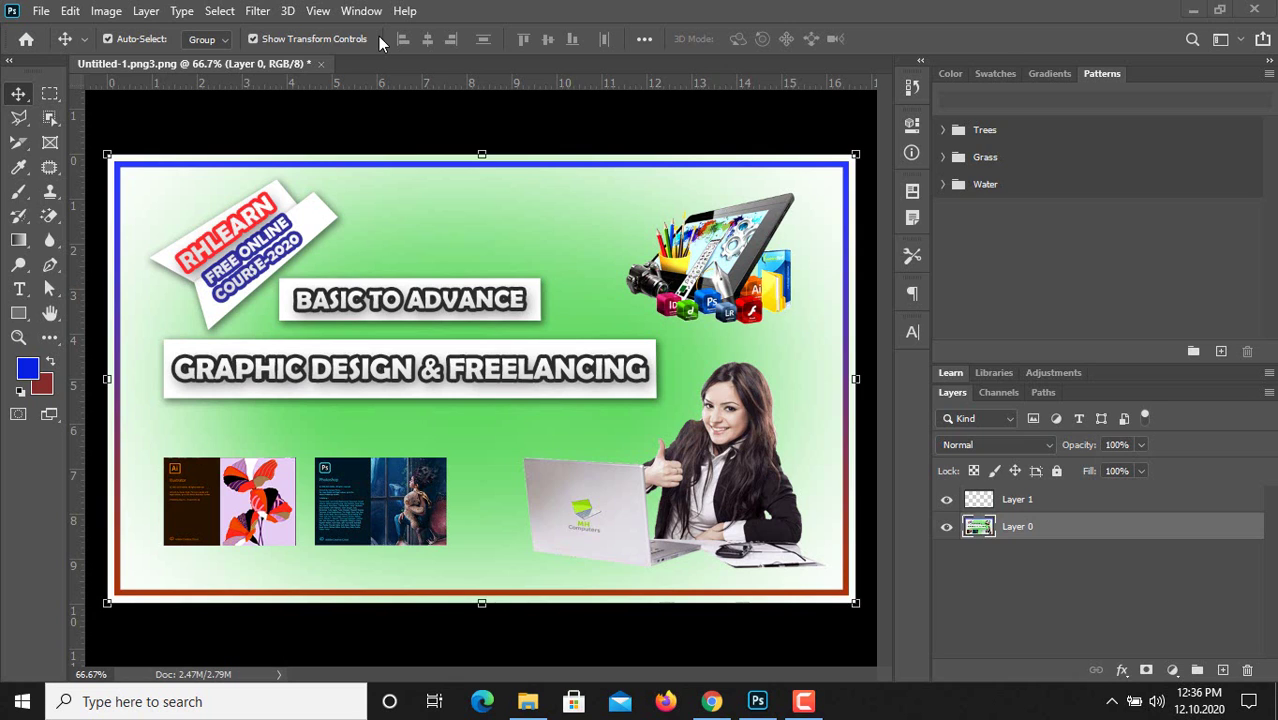
- Hide the tool options bar above the document and show it again
left_click(361, 11)
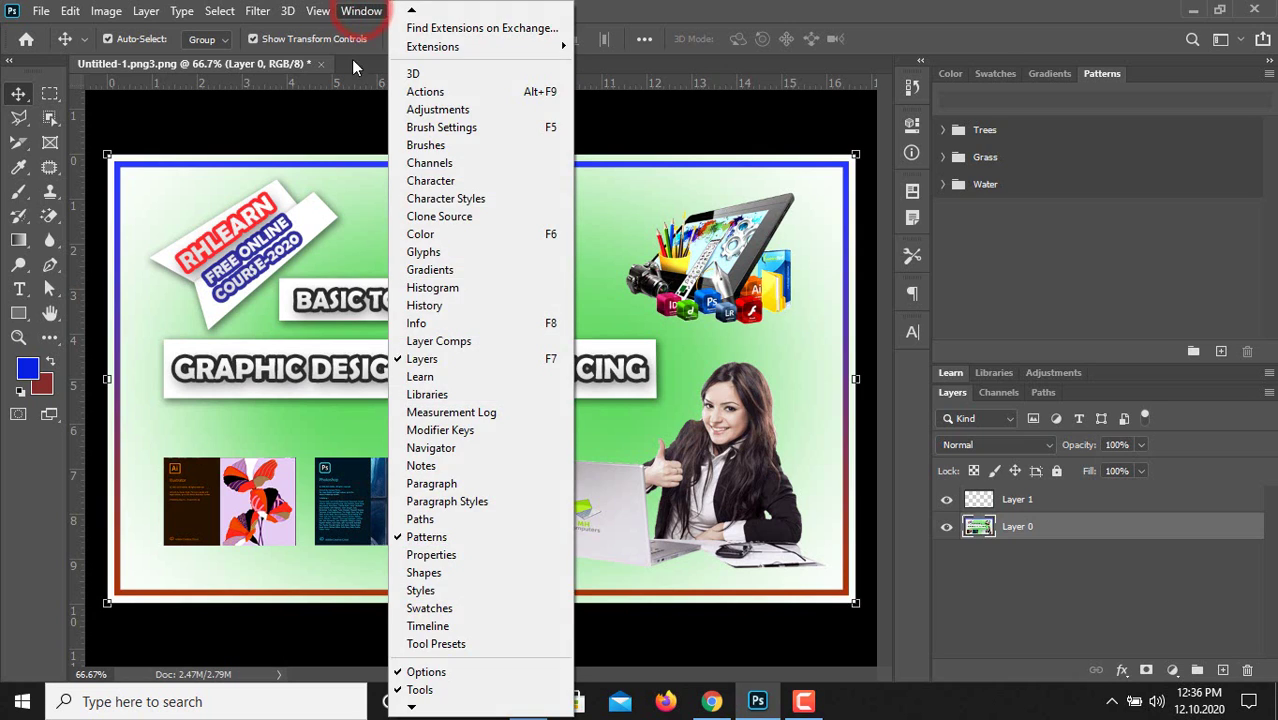
left_click(447, 677)
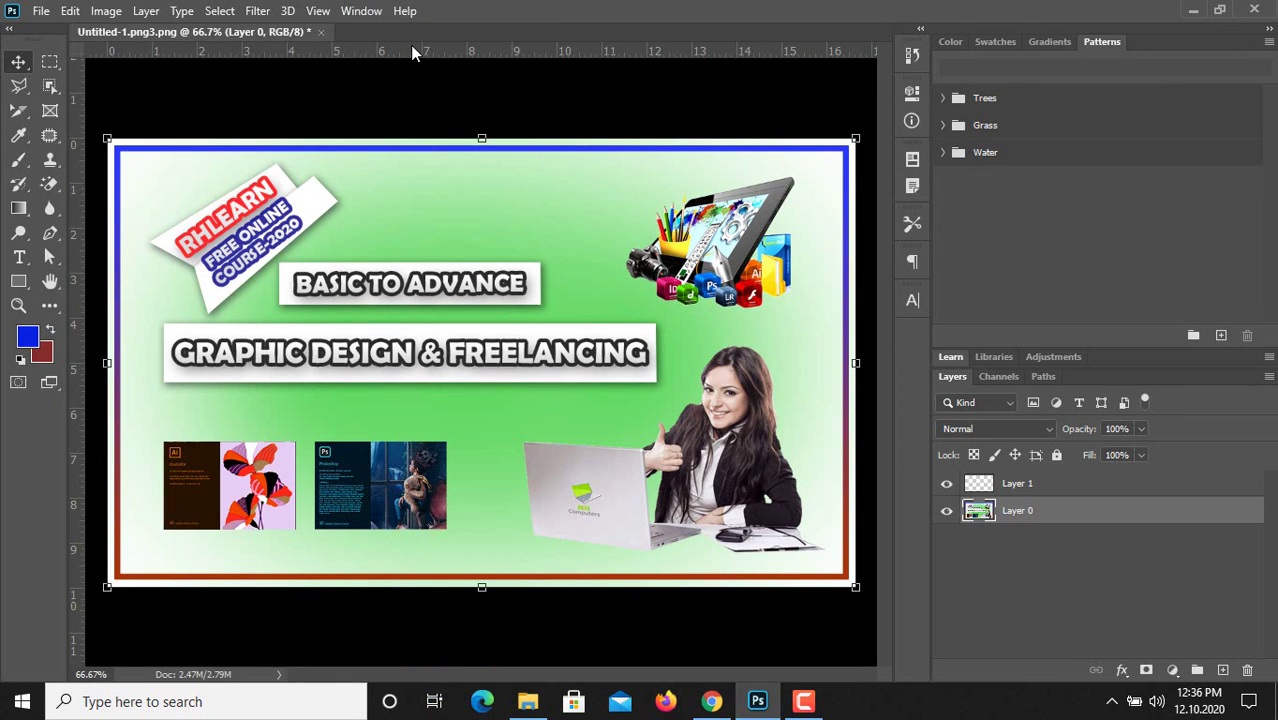
left_click(360, 12)
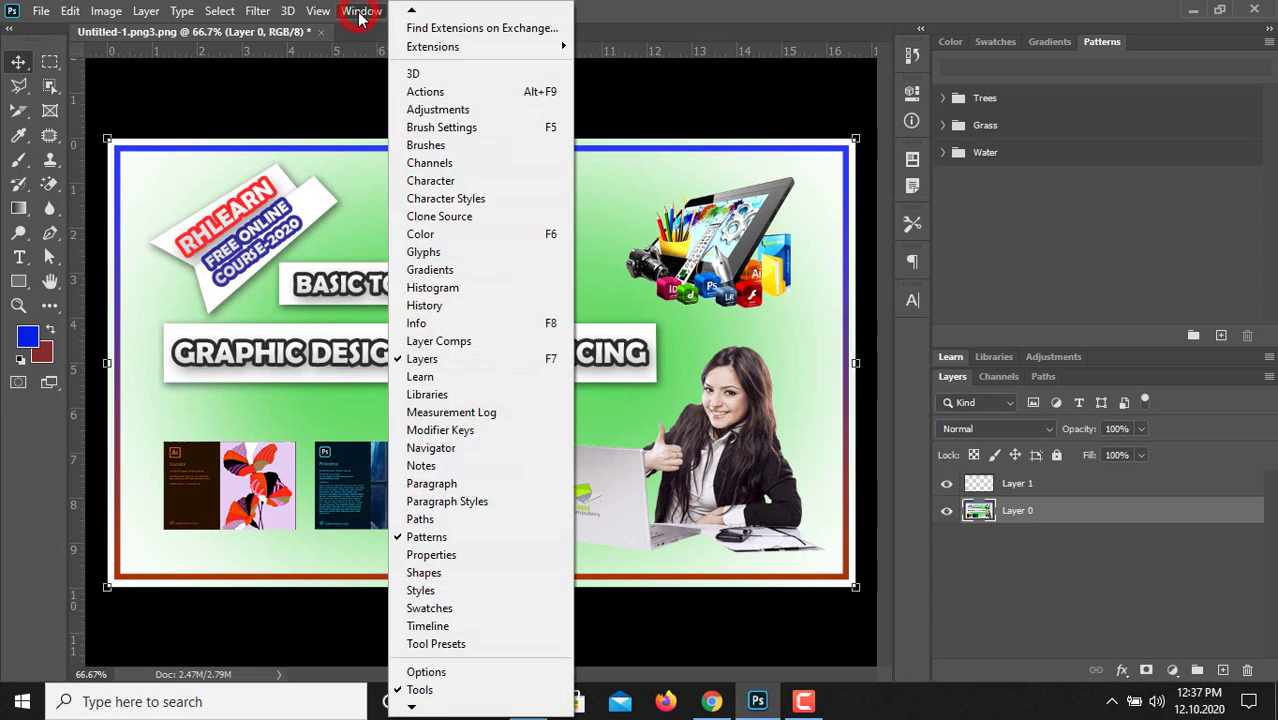
left_click(428, 673)
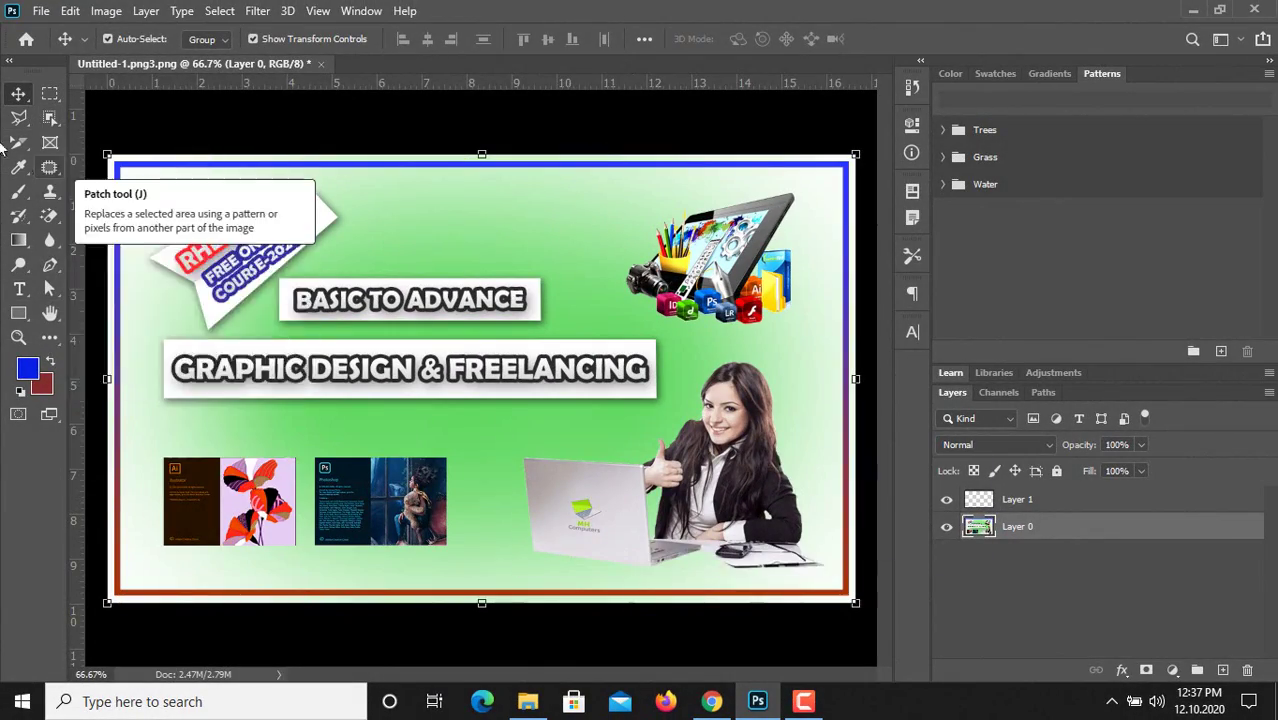
- Switch the toolbar to a single column and back to two columns
left_click(10, 66)
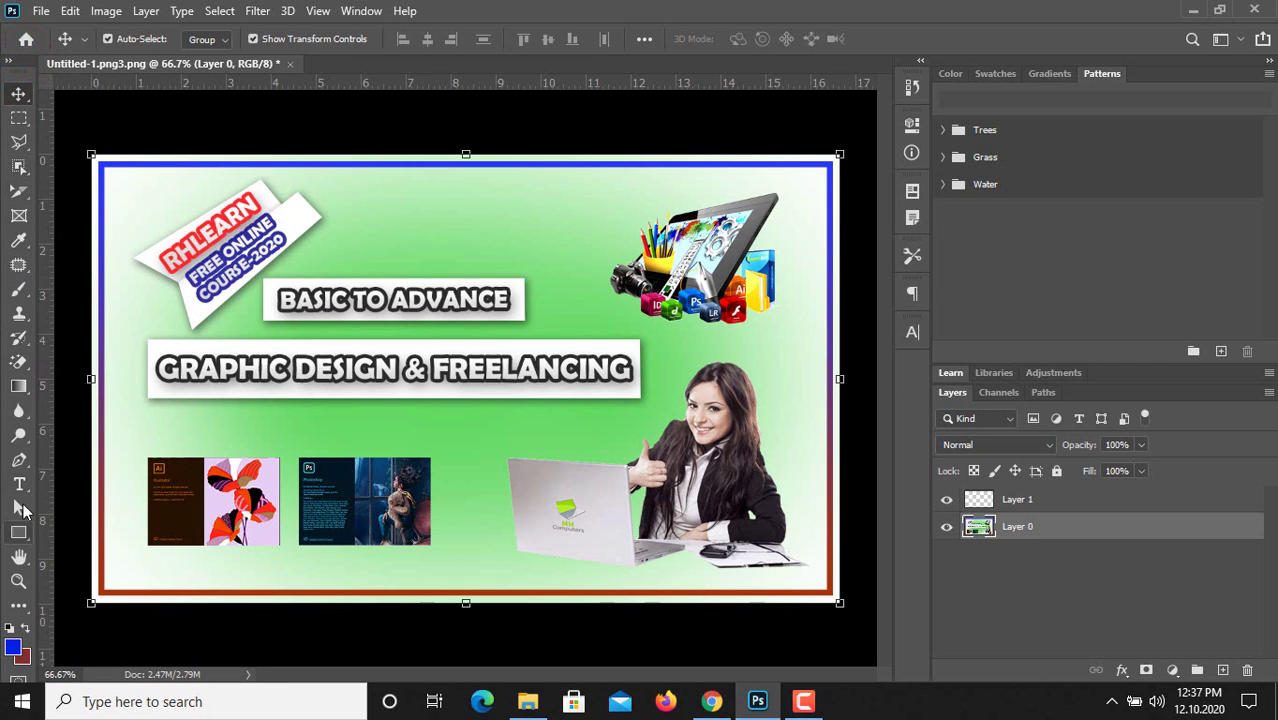
left_click(12, 65)
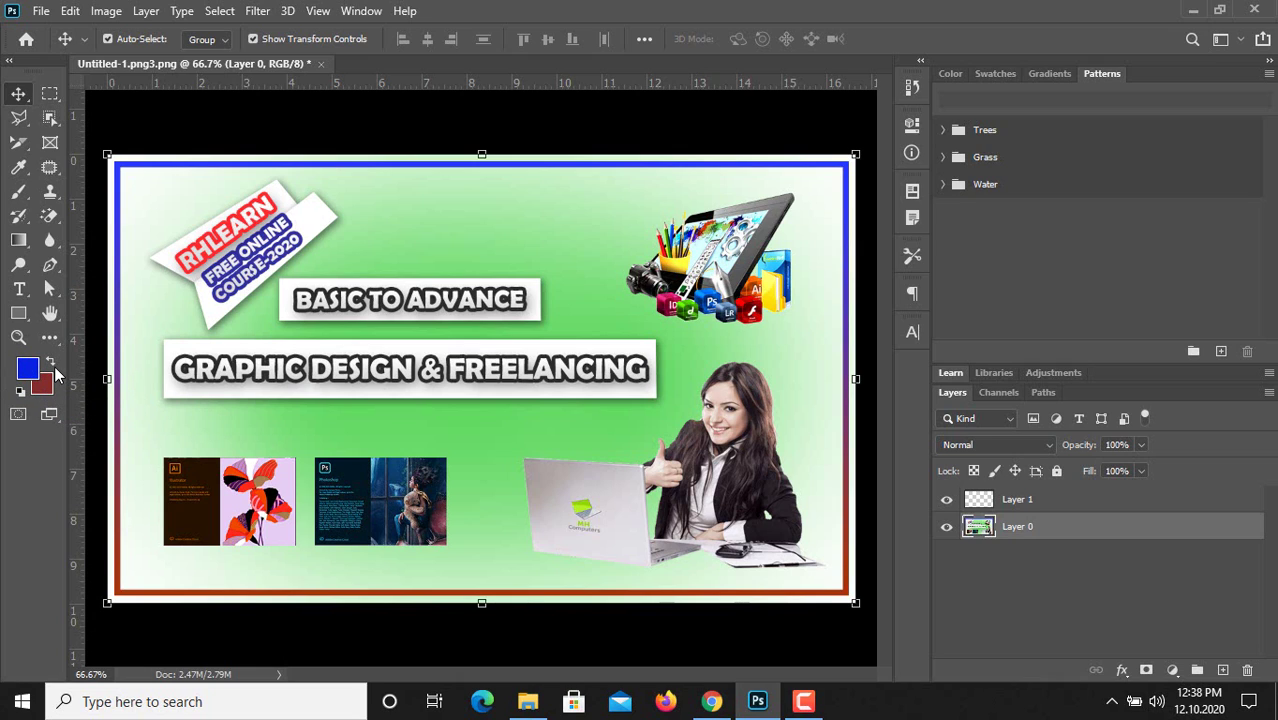
- Cycle the screen mode through full screen with menu bar and full screen, returning to the standard mode
left_click(60, 428)
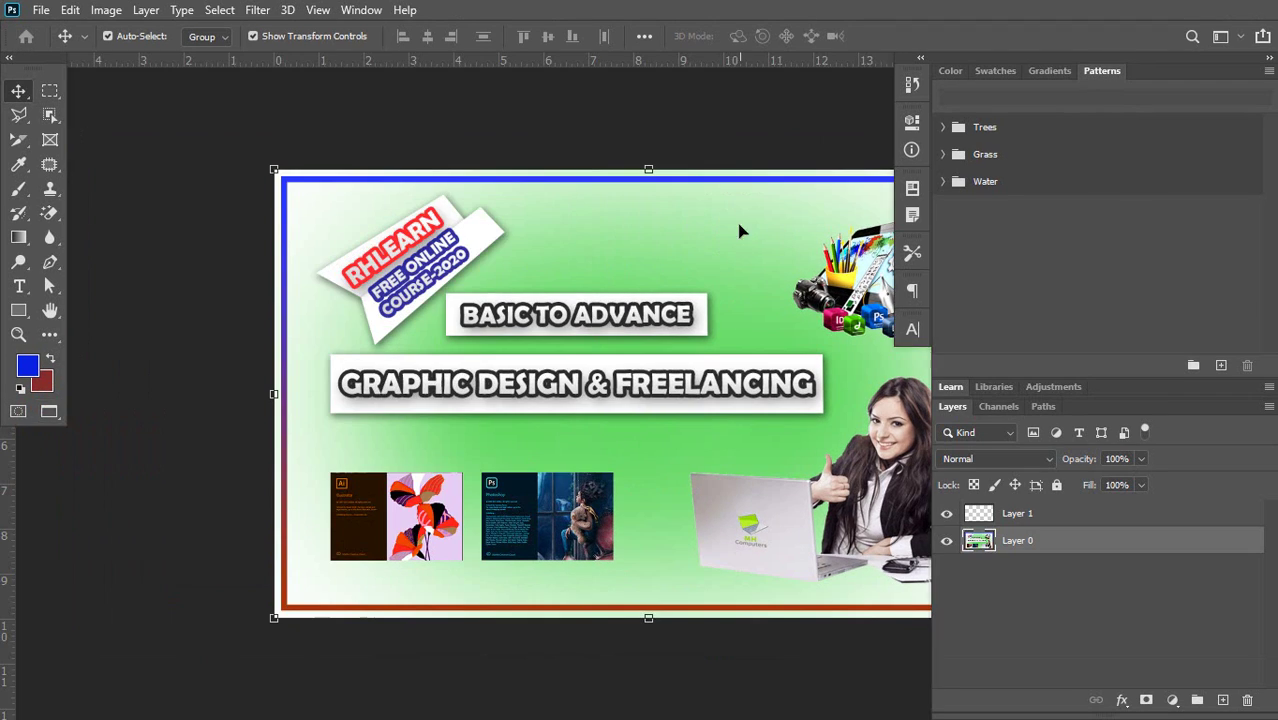
left_click(50, 413)
left_click(648, 330)
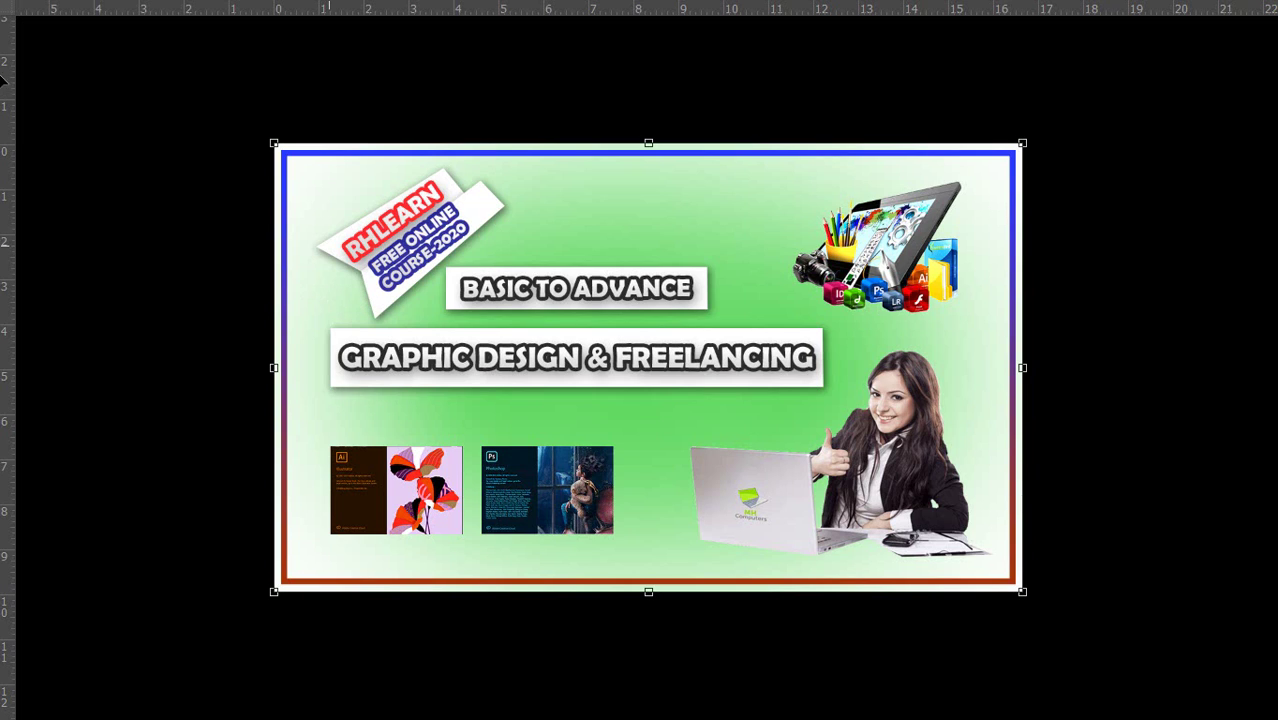
mouse_move(2, 127)
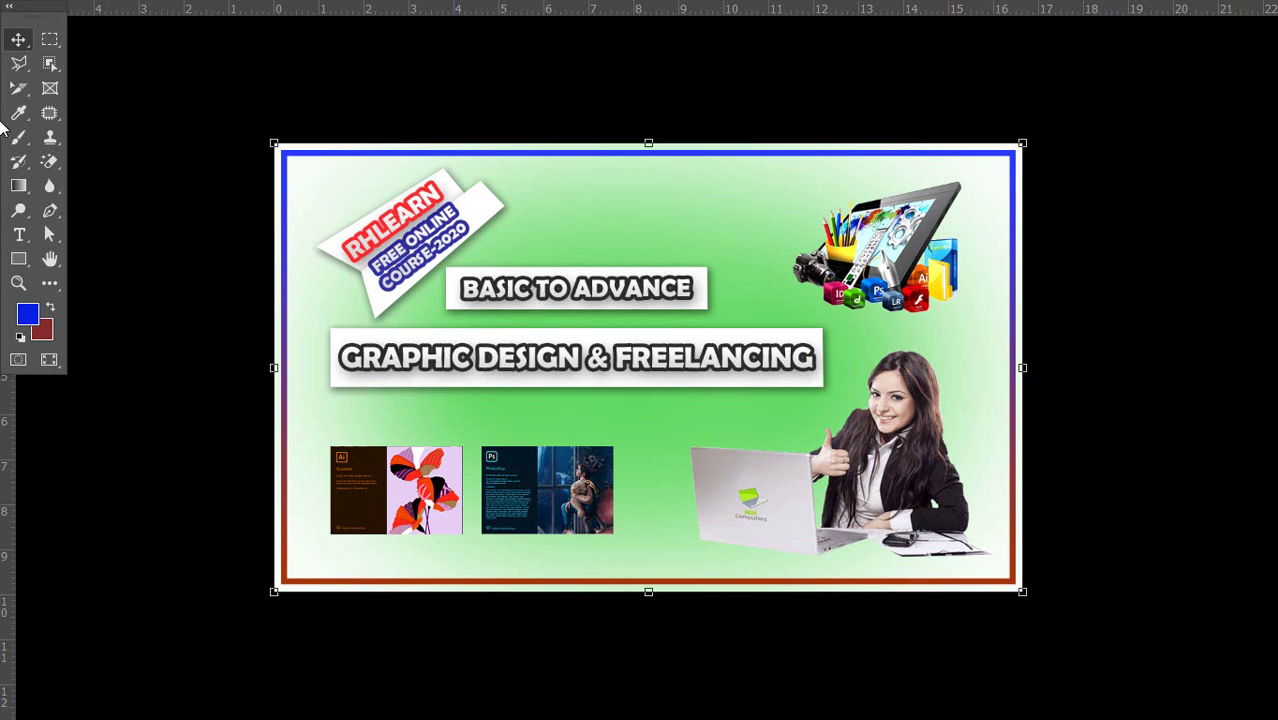
left_click(57, 364)
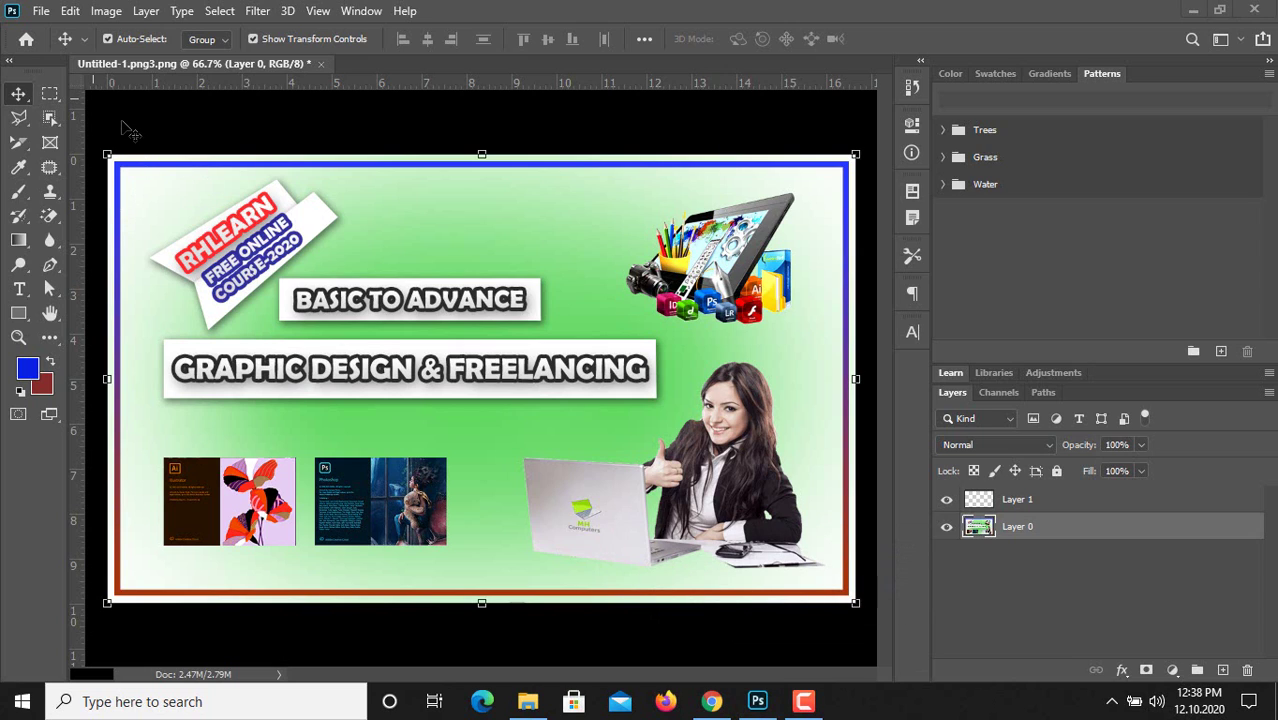
- Undock the toolbar, float it over the middle of the canvas and close it
left_click(44, 86)
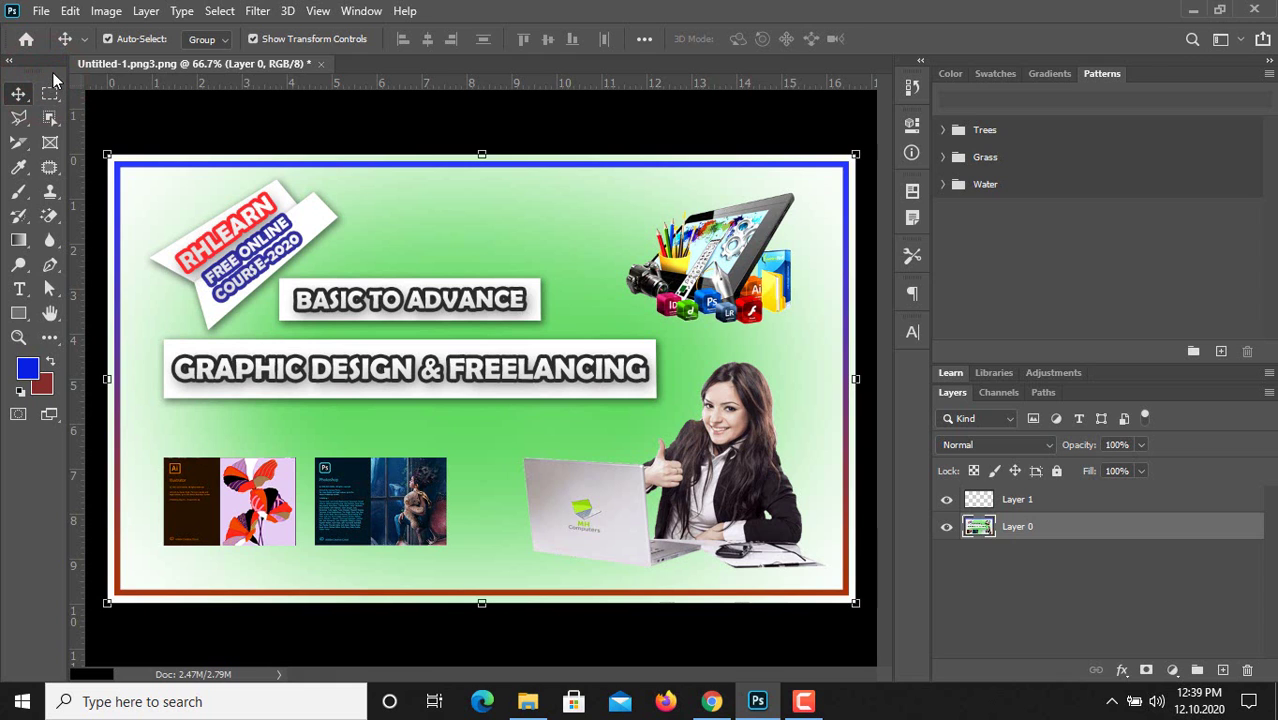
left_click_drag(52, 78, 305, 163)
left_click_drag(648, 272, 460, 210)
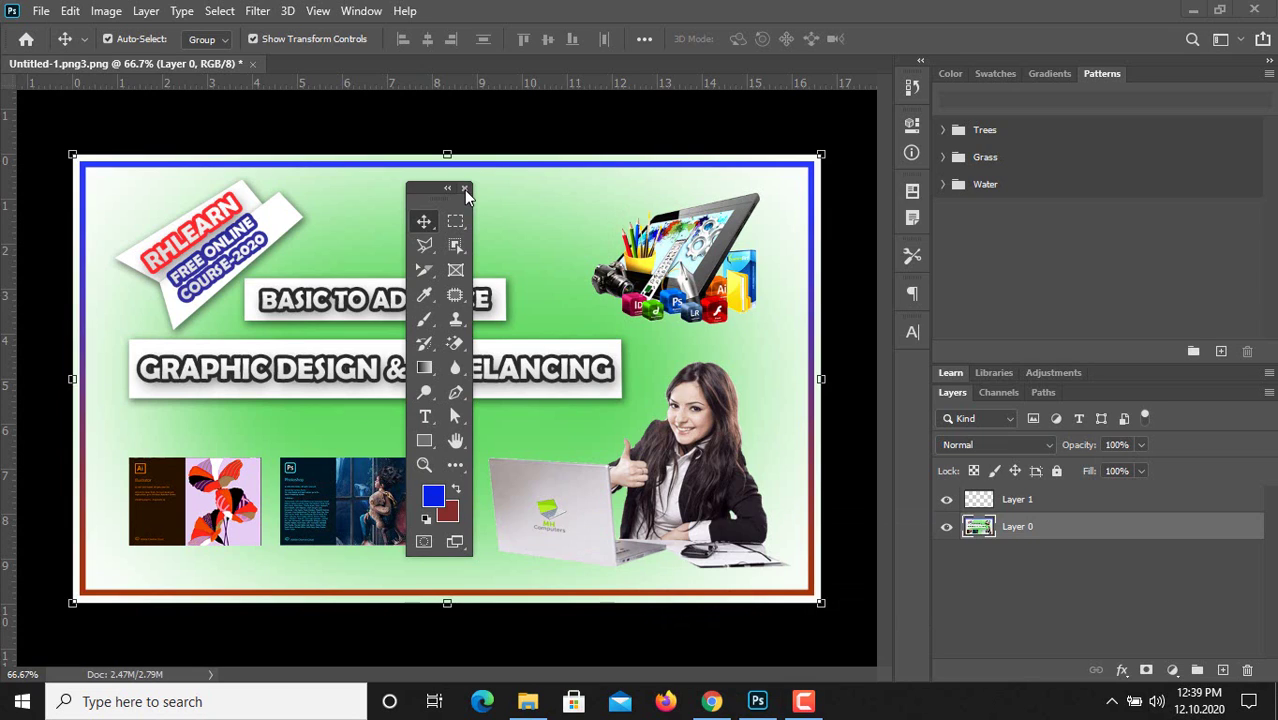
left_click(465, 190)
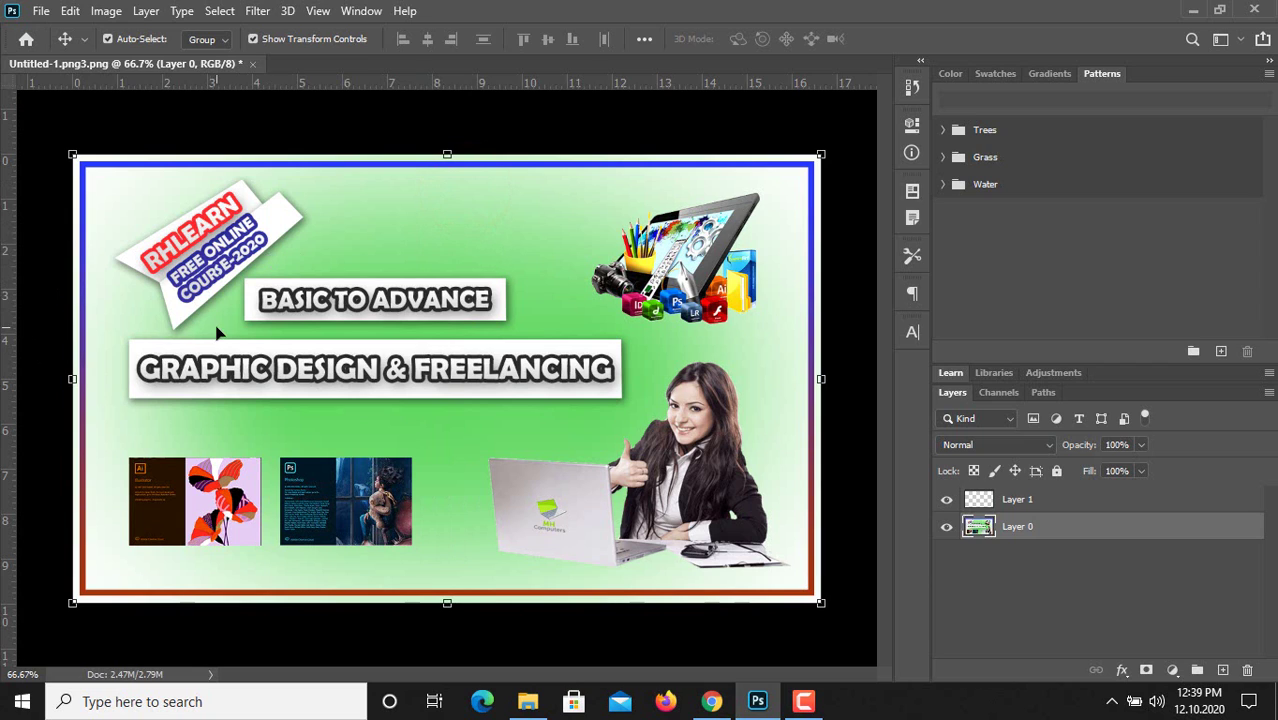
- Show the closed toolbar again and dock it back at its original edge of the workspace
left_click(361, 11)
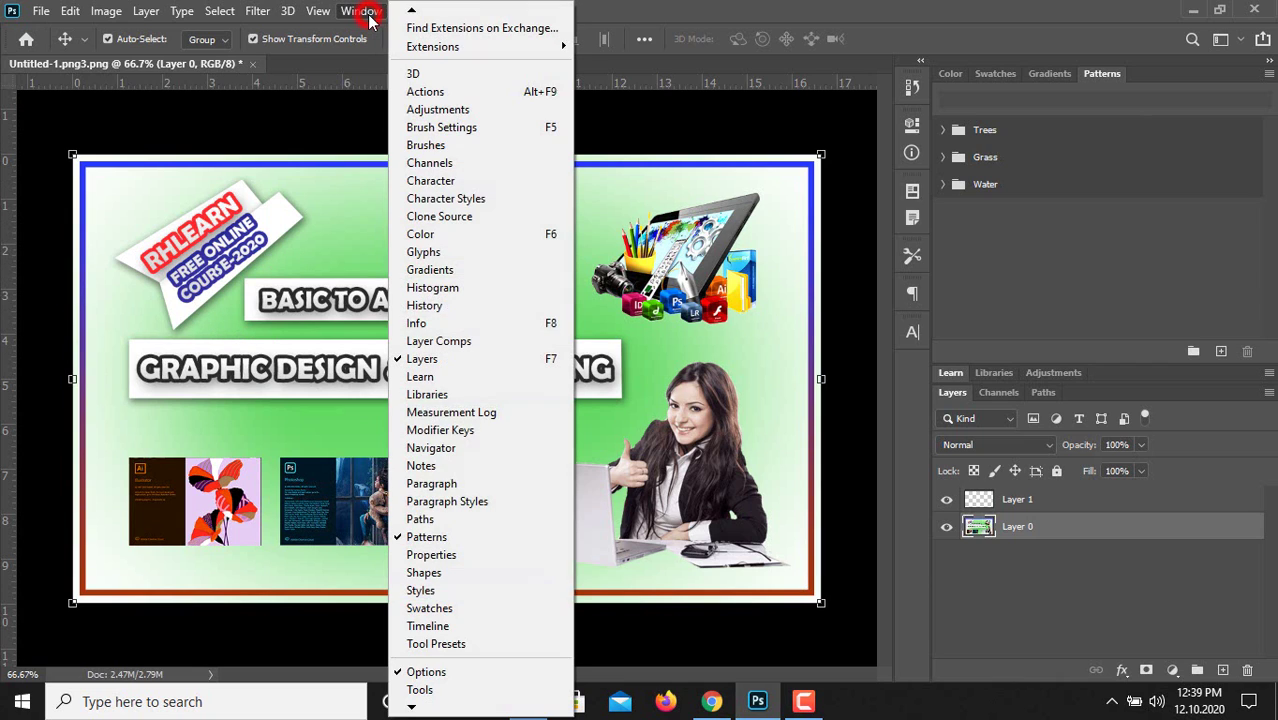
left_click(420, 690)
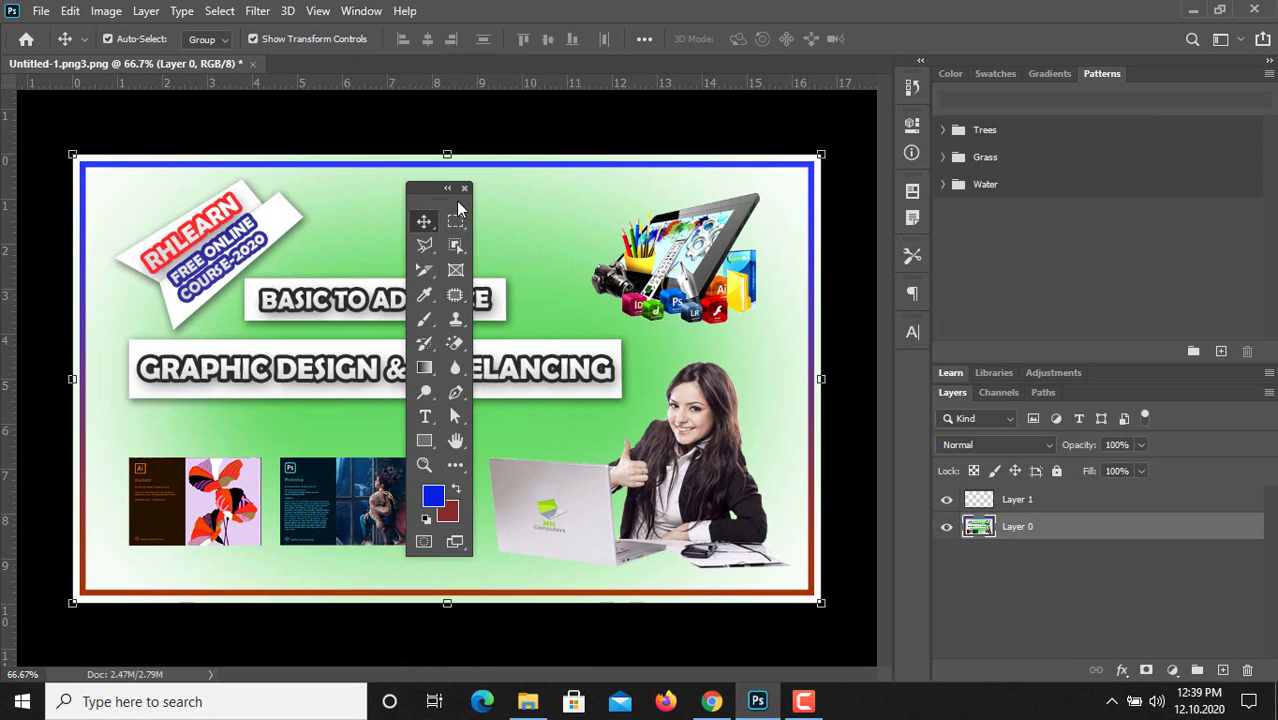
left_click_drag(461, 207, 2, 156)
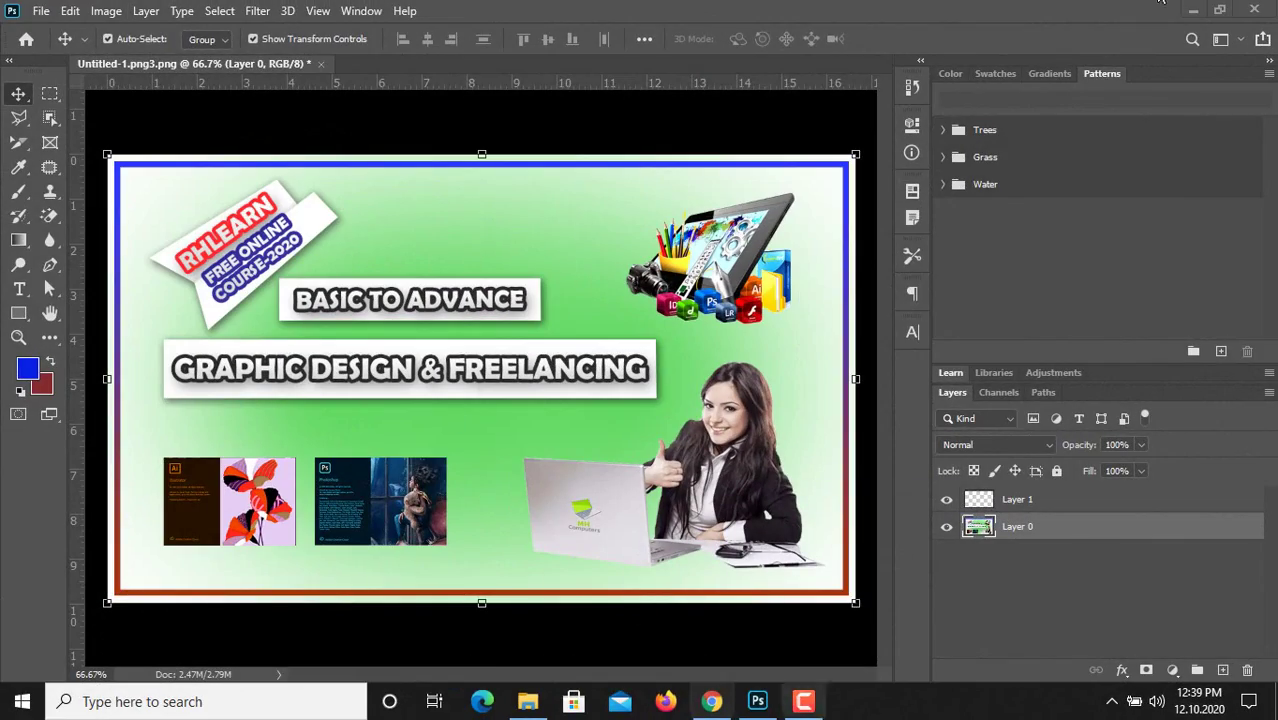
- Look through the Color, Swatches, Gradients and Patterns panels
left_click(950, 74)
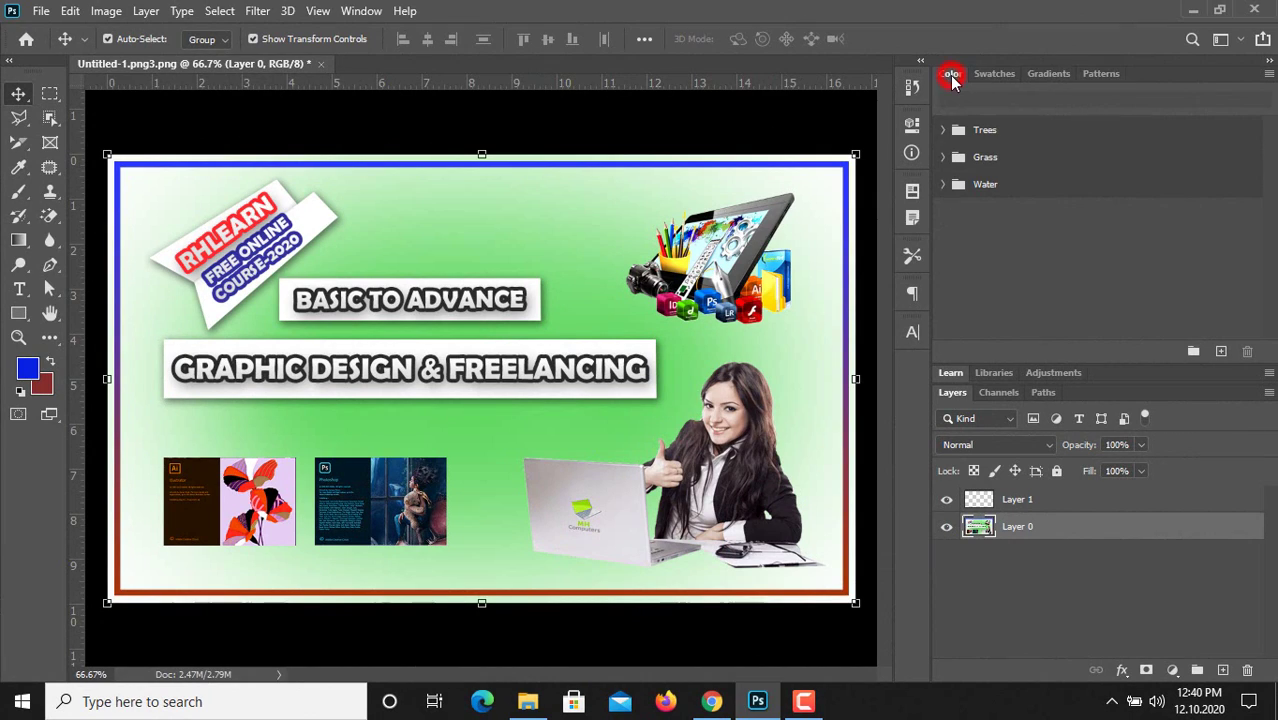
left_click(992, 75)
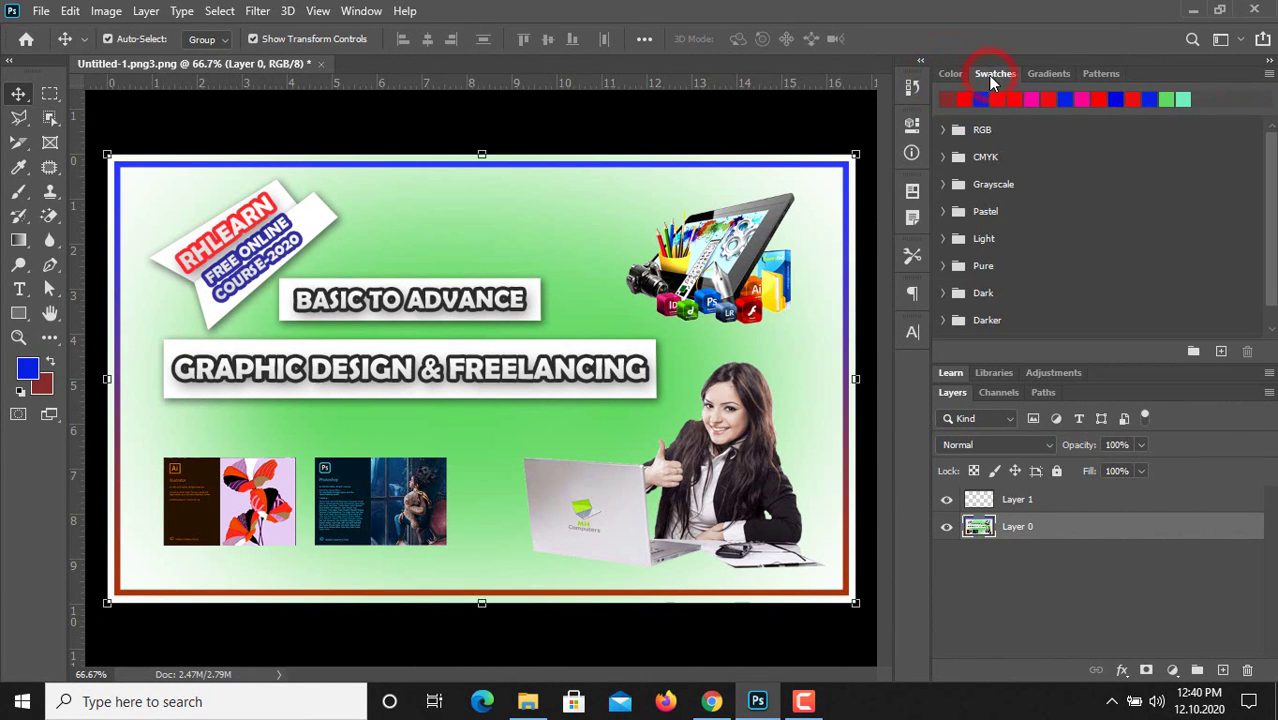
left_click(1047, 76)
left_click(1101, 74)
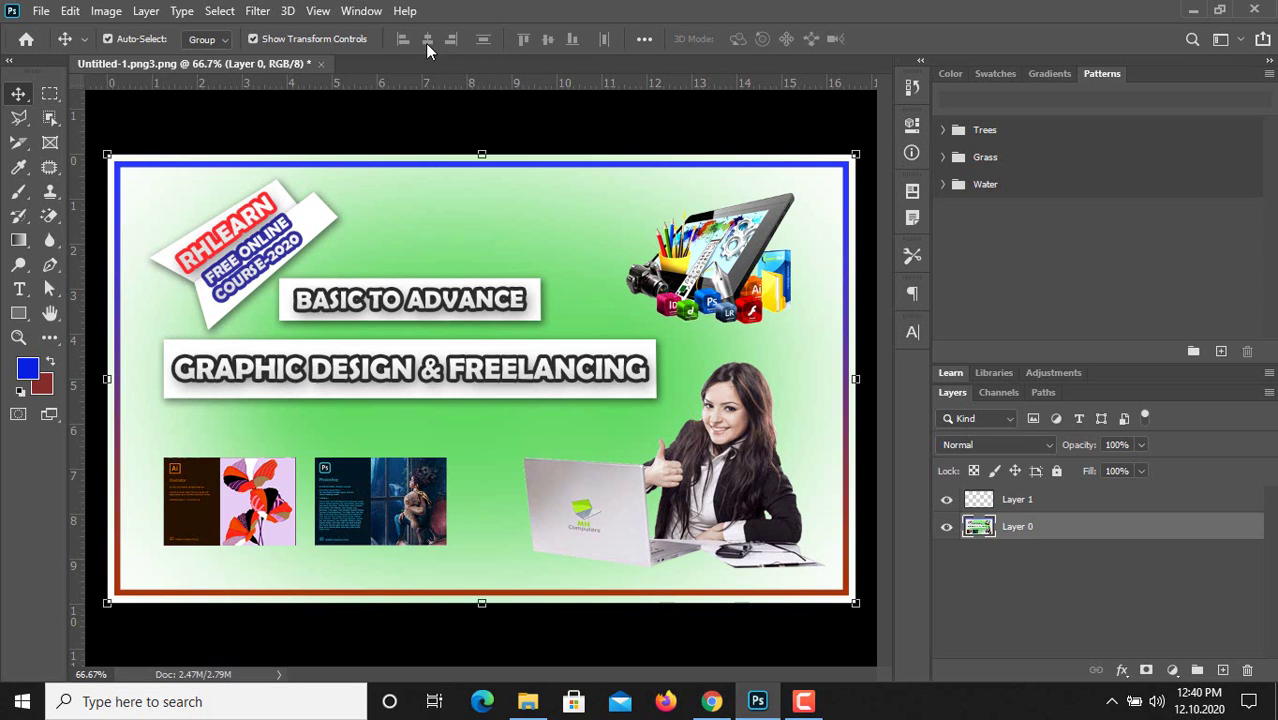
- Remove the Properties panel from the collapsed panel dock
left_click(362, 12)
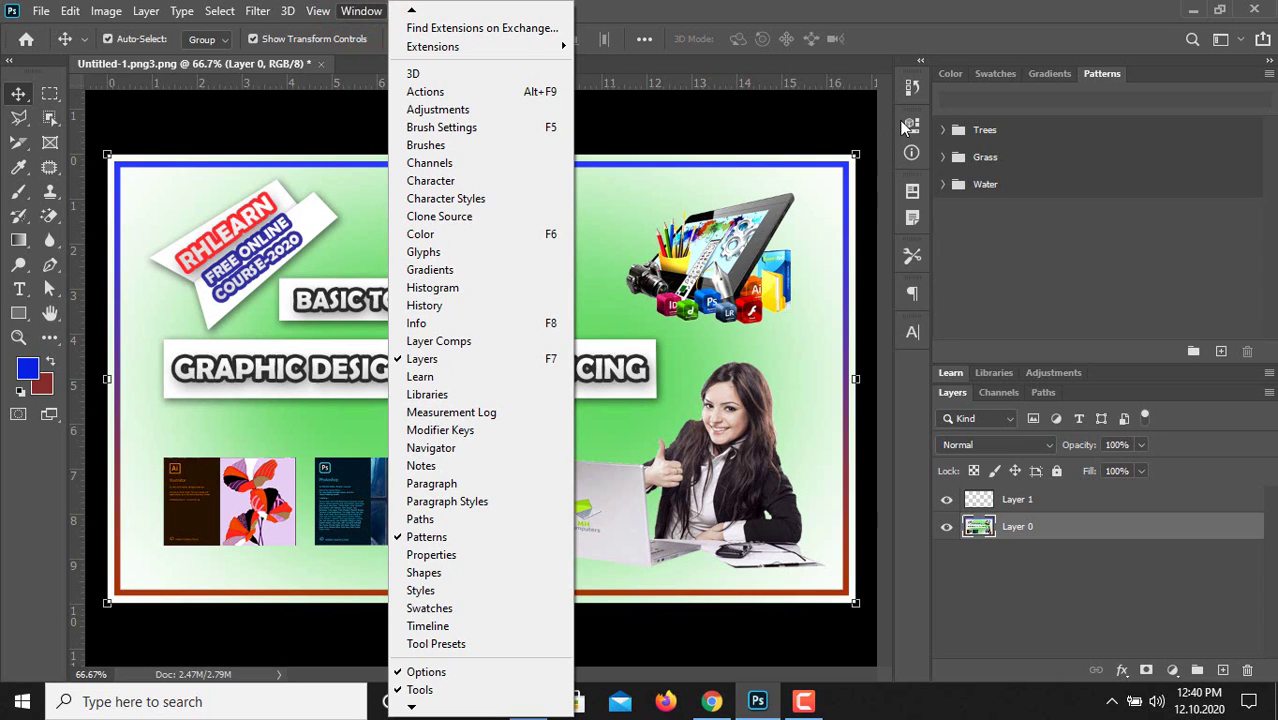
left_click(899, 109)
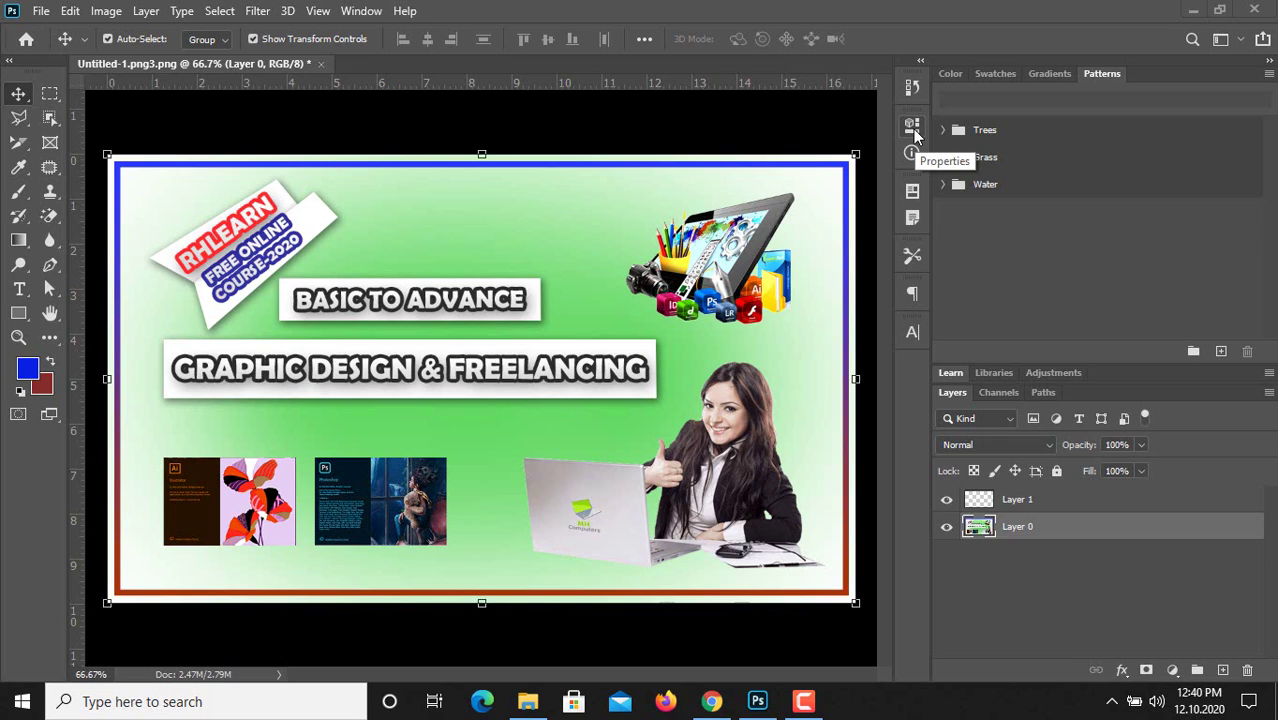
right_click(914, 135)
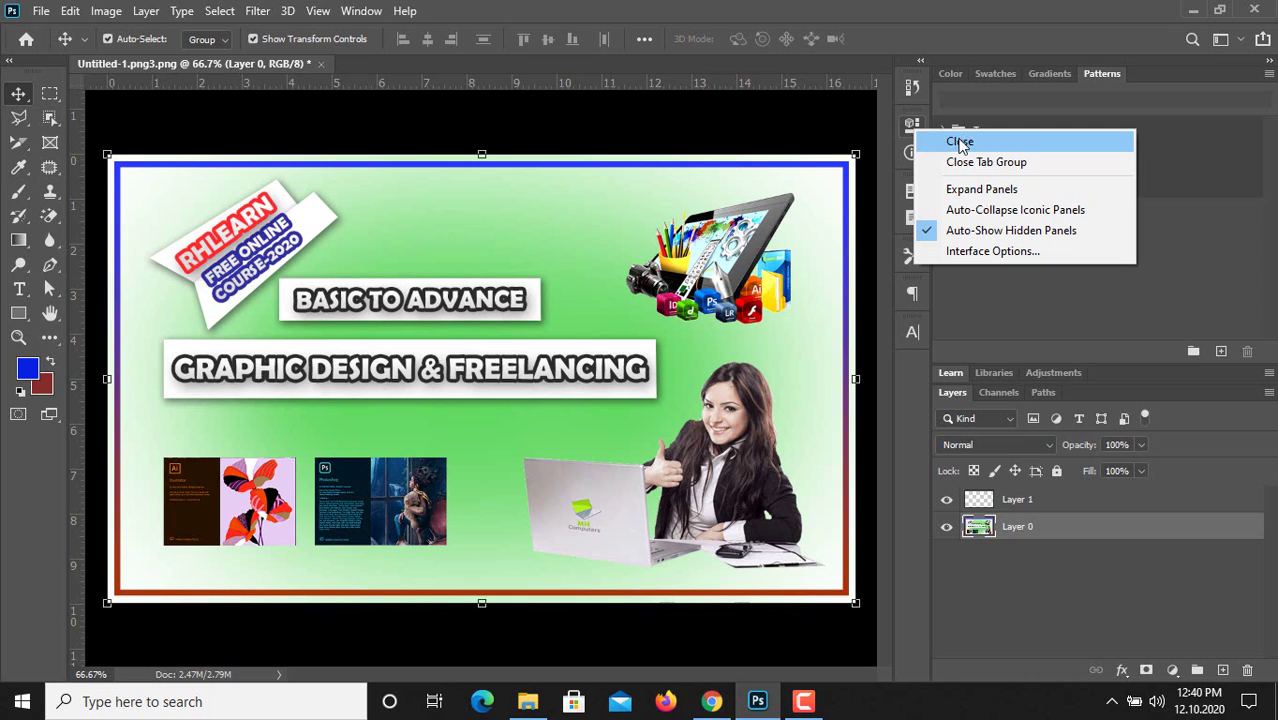
left_click(959, 141)
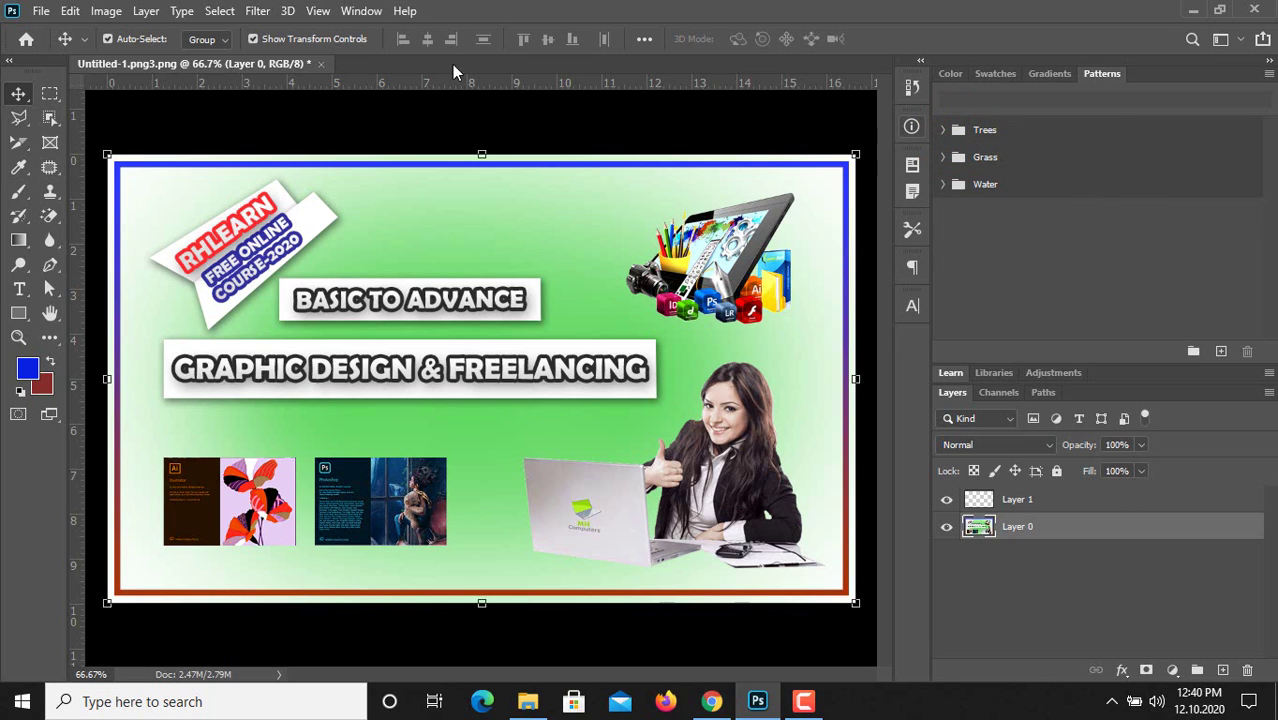
- Bring the Properties panel back into the workspace and collapse it to an icon
left_click(352, 10)
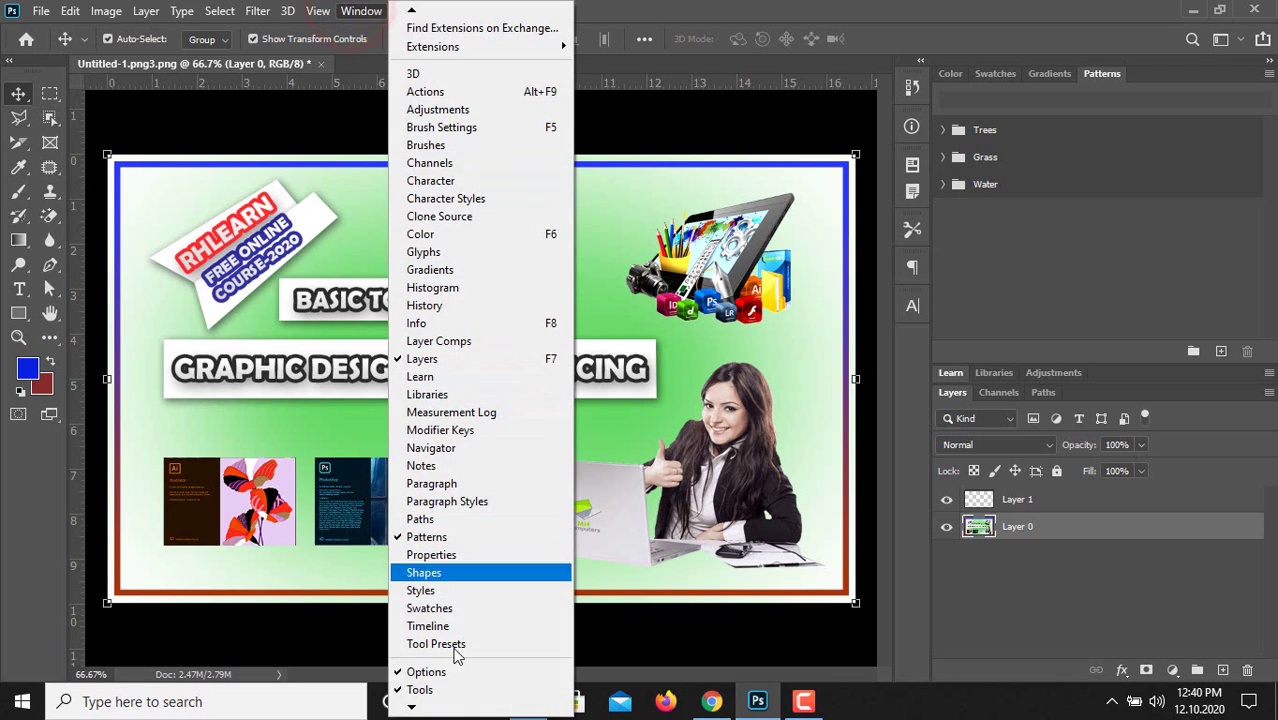
left_click(467, 558)
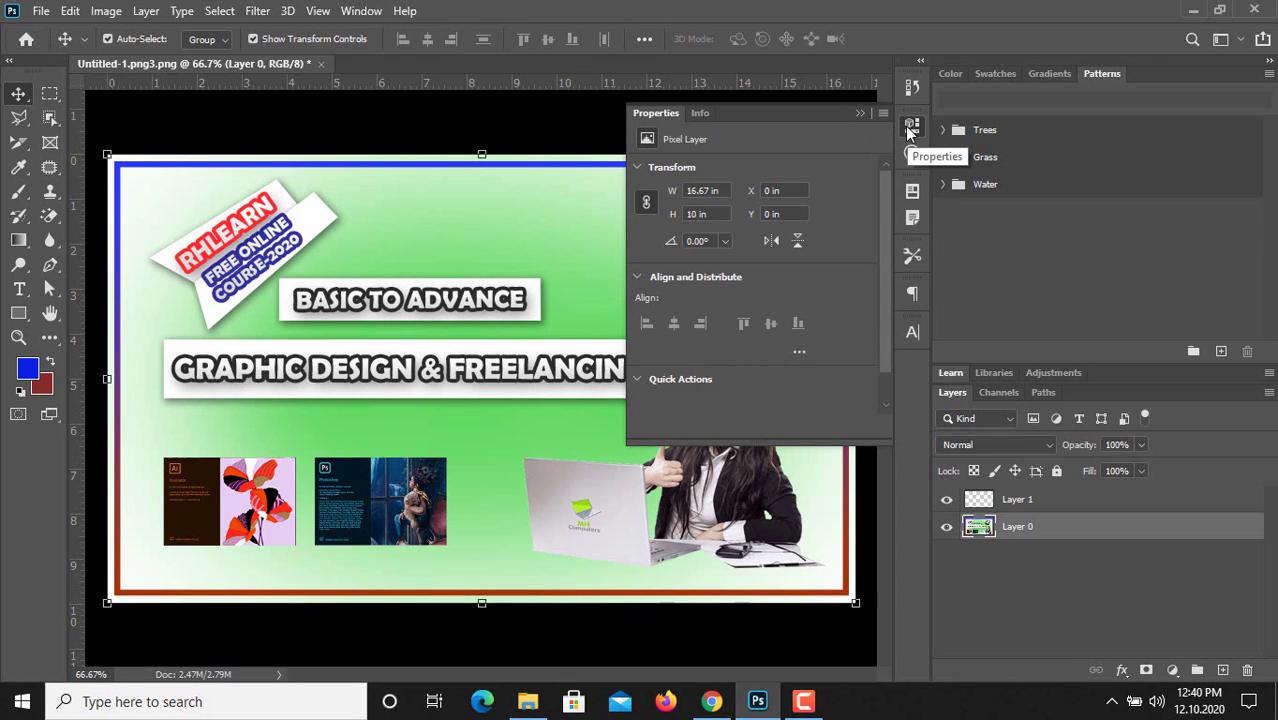
left_click(860, 113)
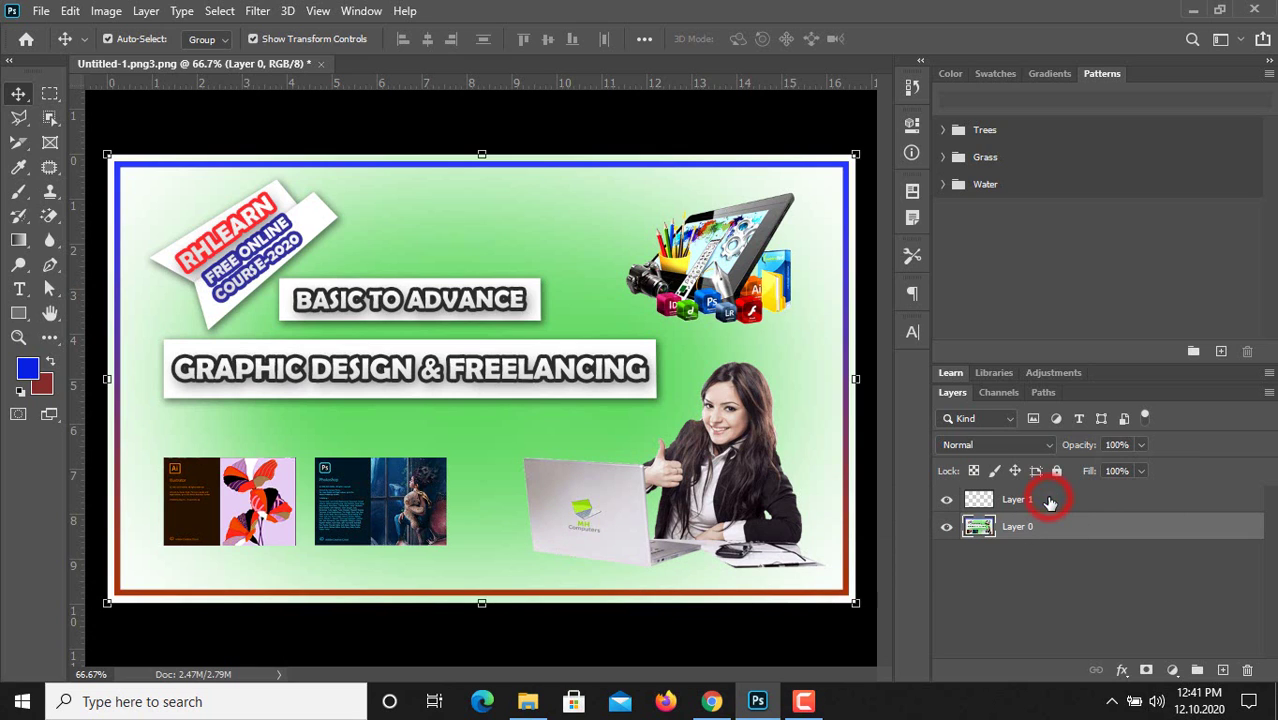
- Delete the empty Layer 1, keeping only the banner artwork layer
left_click(1033, 502)
left_click(1035, 525)
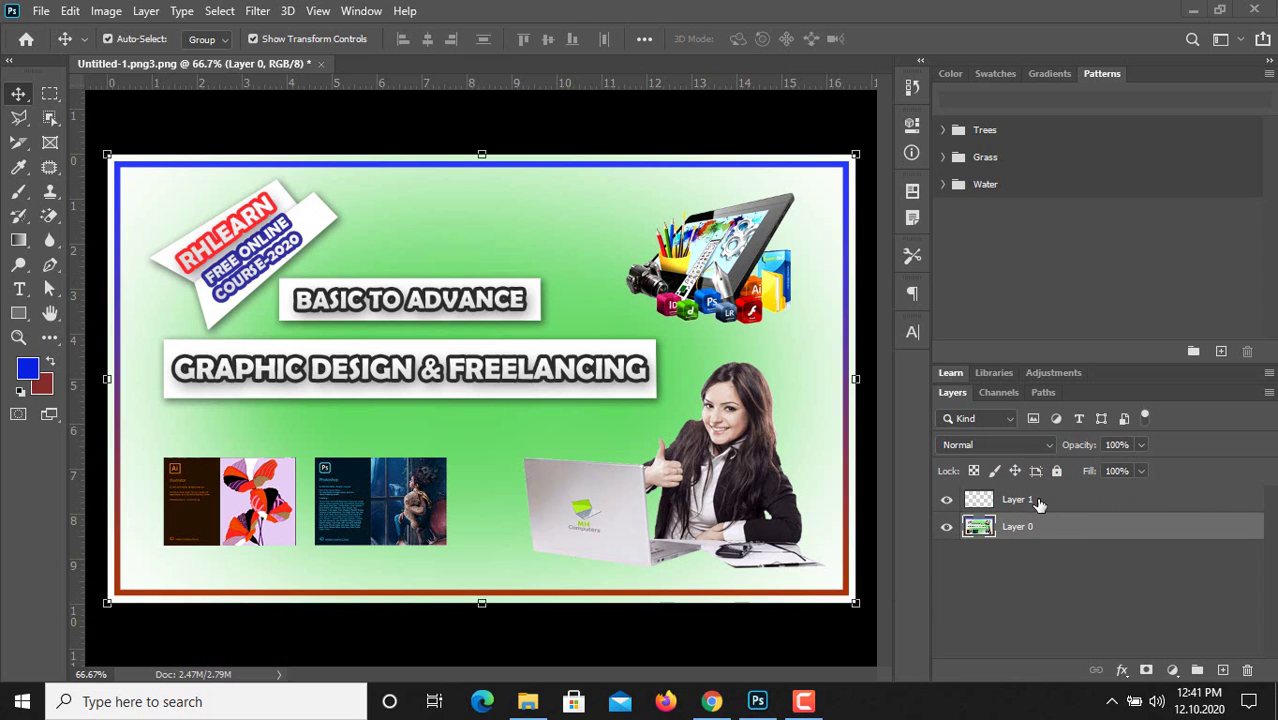
left_click(1032, 500)
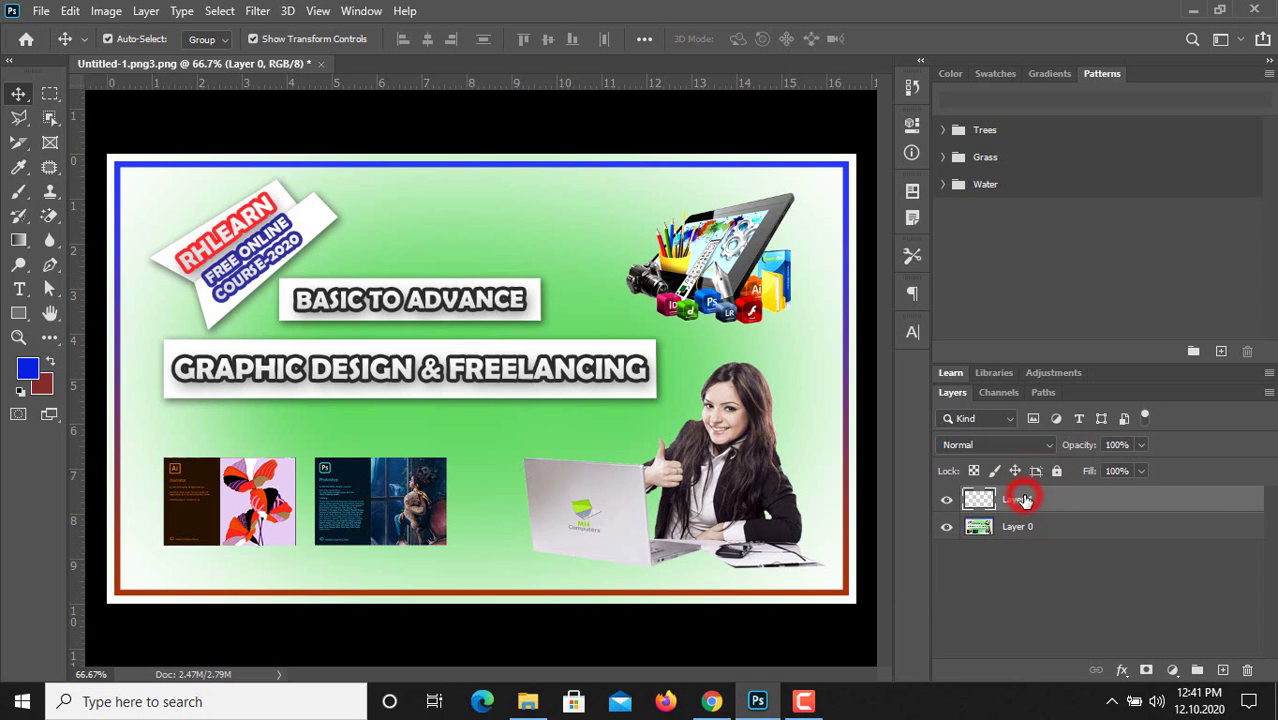
left_click(1025, 527)
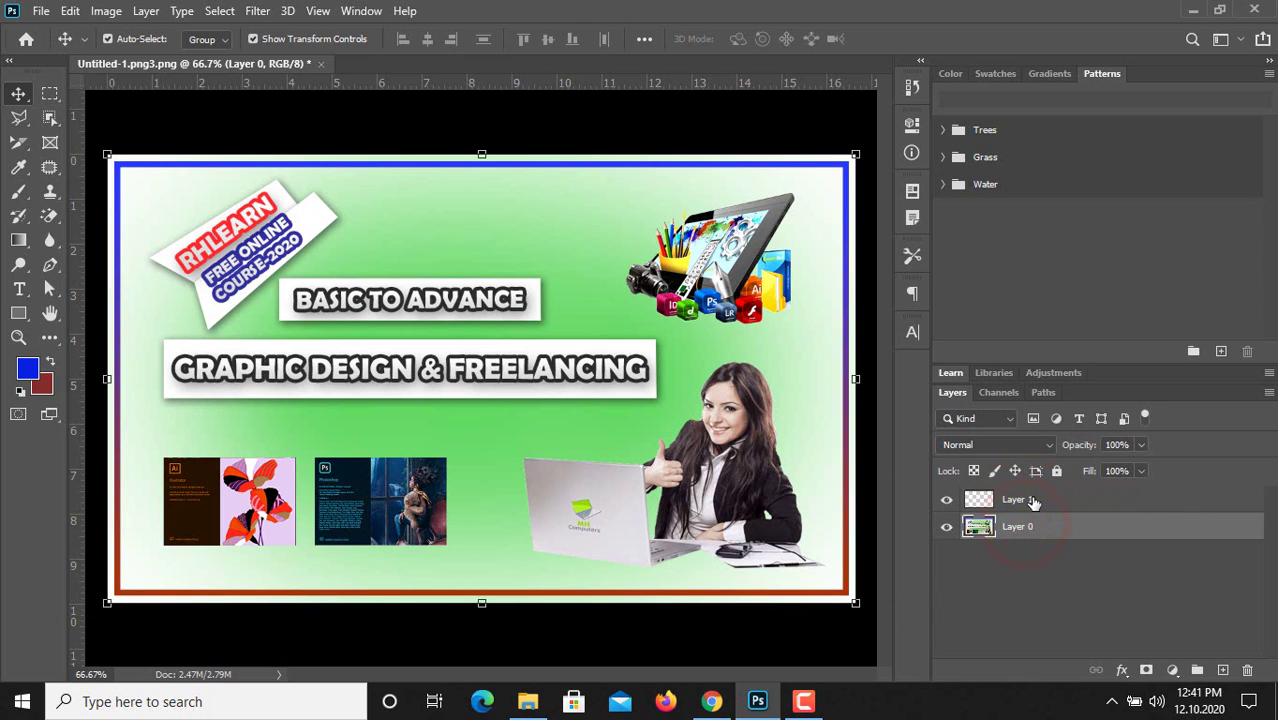
left_click(1033, 501)
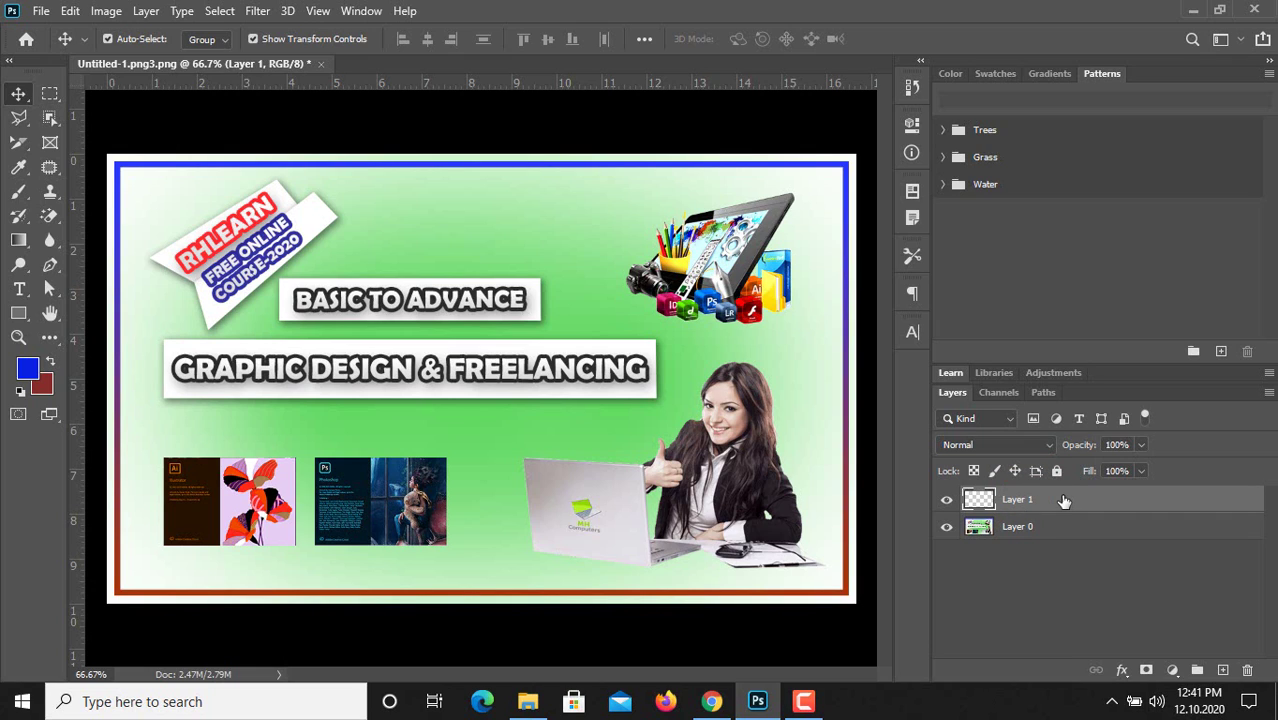
left_click_drag(1070, 495, 1249, 670)
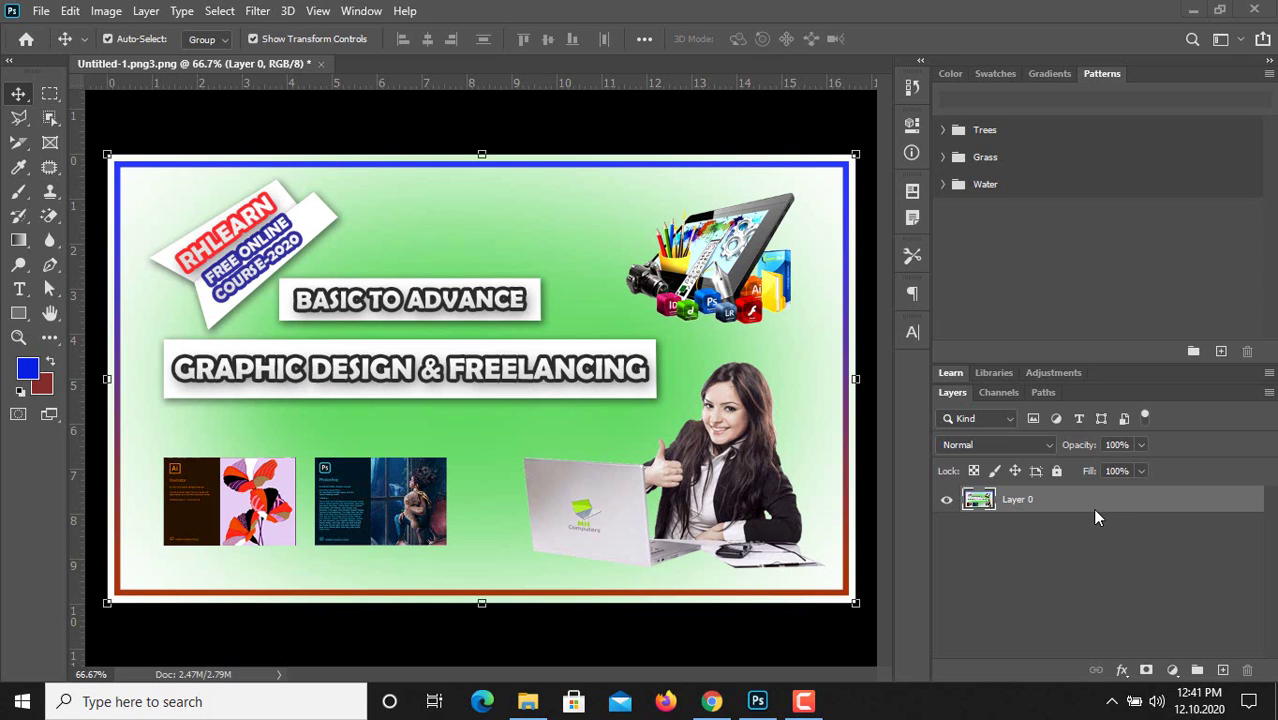
- Add three new empty layers above the banner artwork layer
left_click(1221, 670)
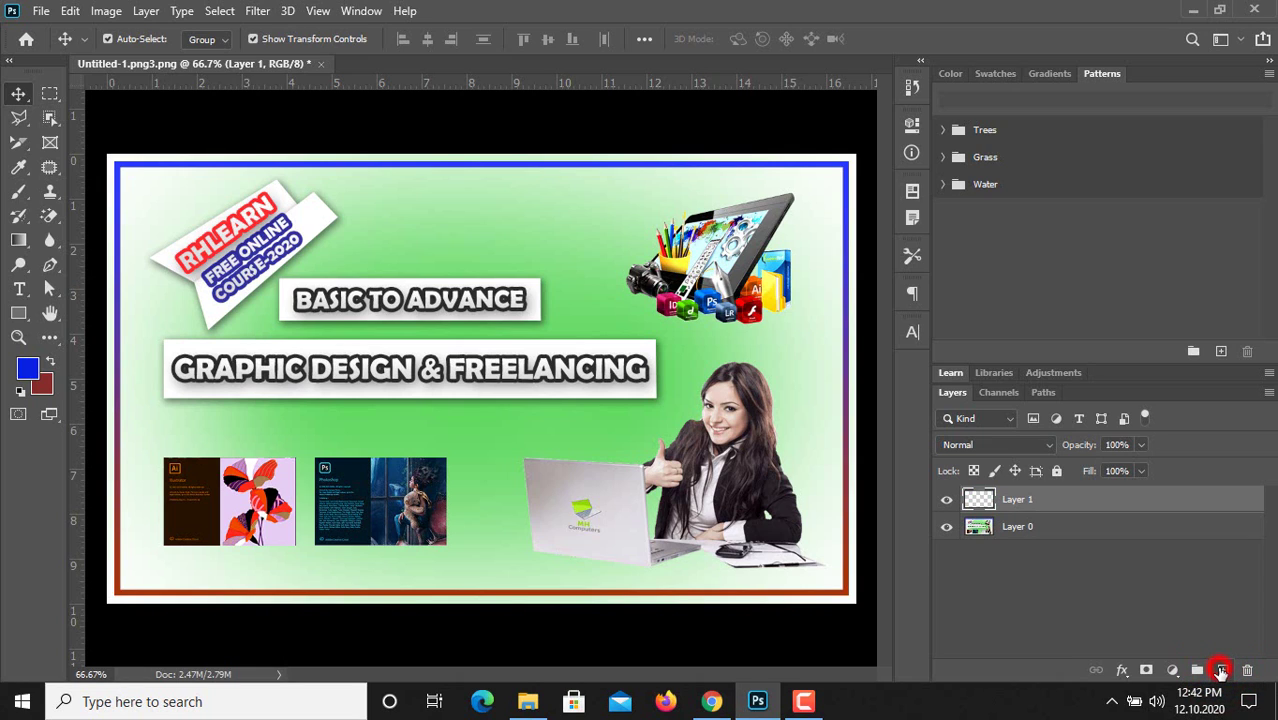
left_click(1221, 670)
left_click(1221, 670)
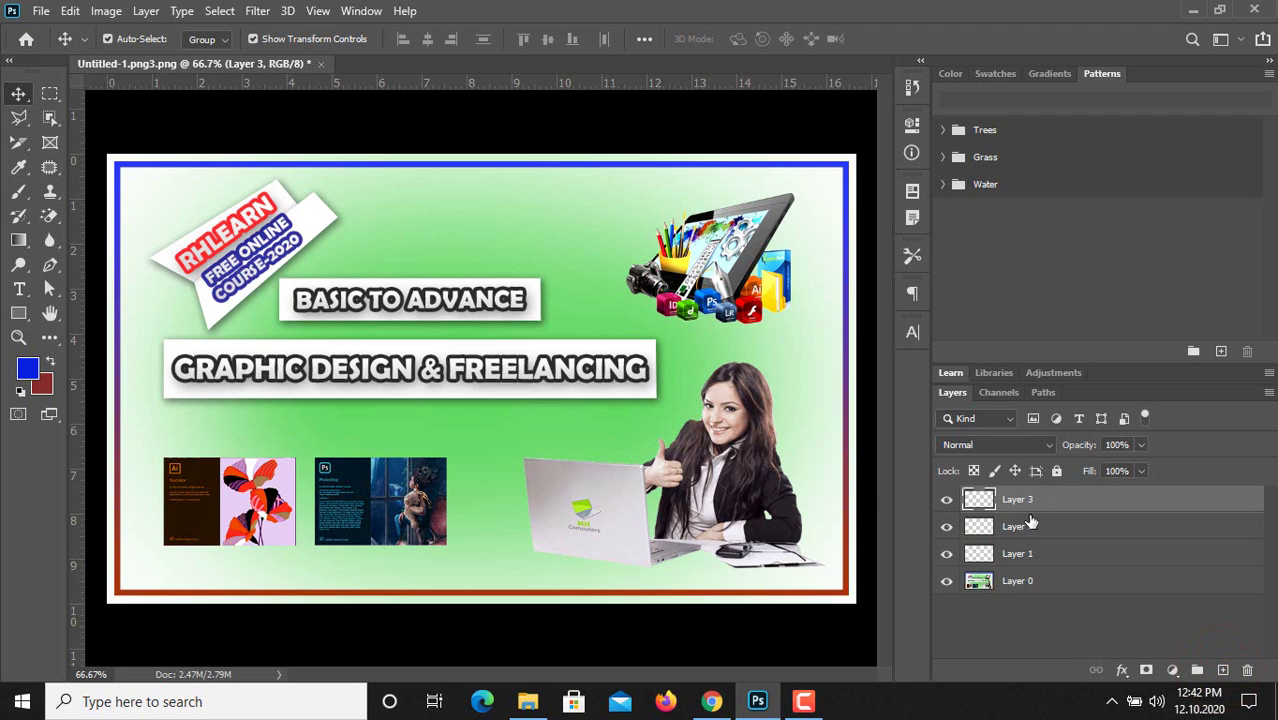
- Delete the topmost empty layer, Layer 3, and add a new empty layer in its place
left_click(1047, 499)
left_click(1248, 671)
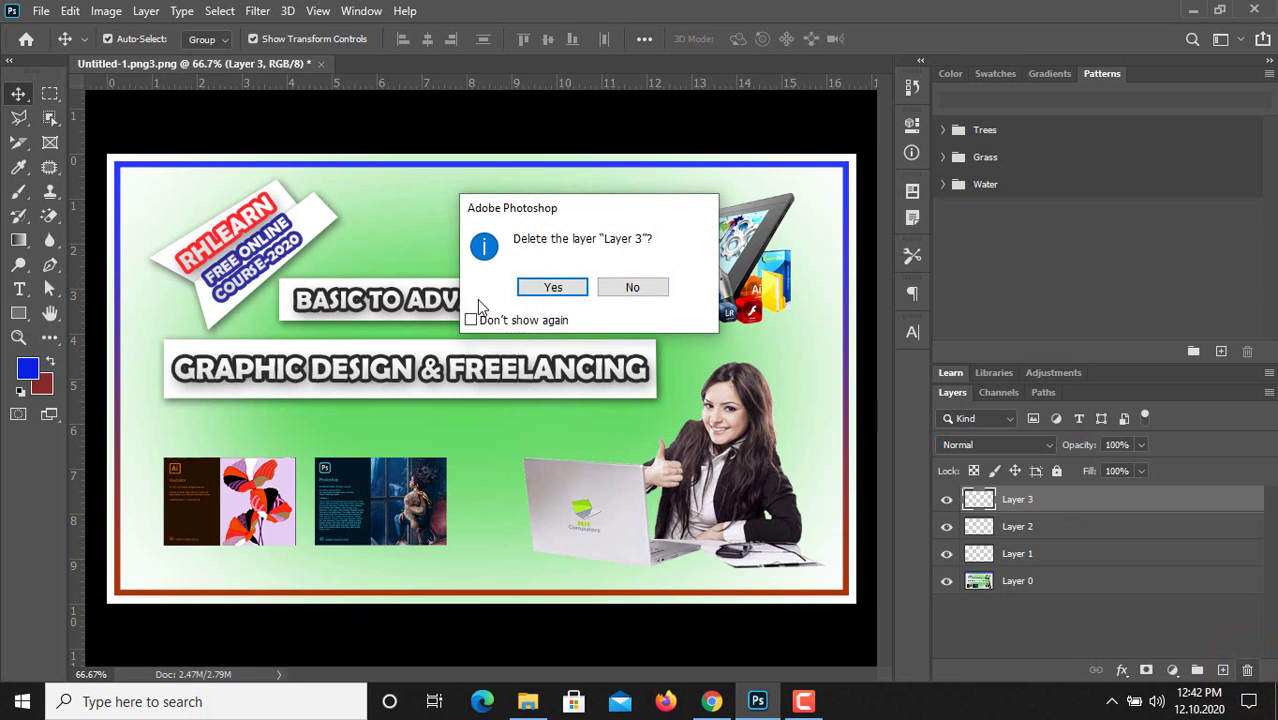
left_click(553, 287)
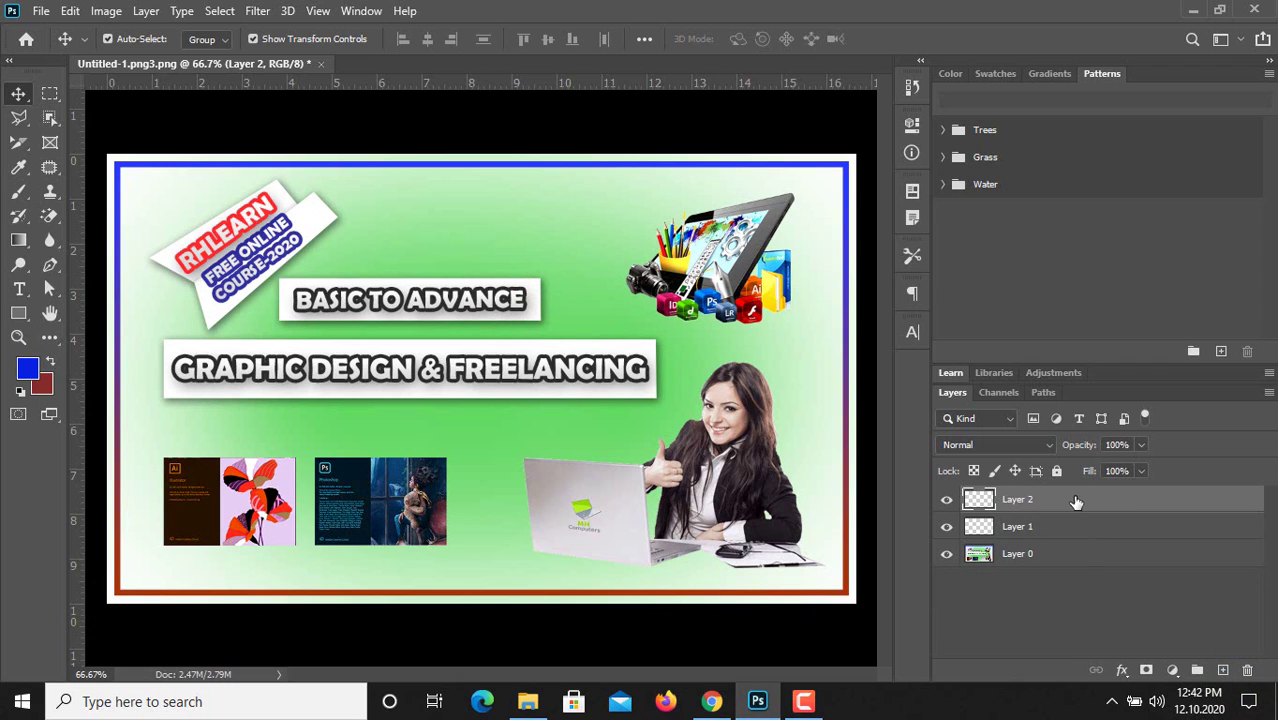
left_click(1222, 670)
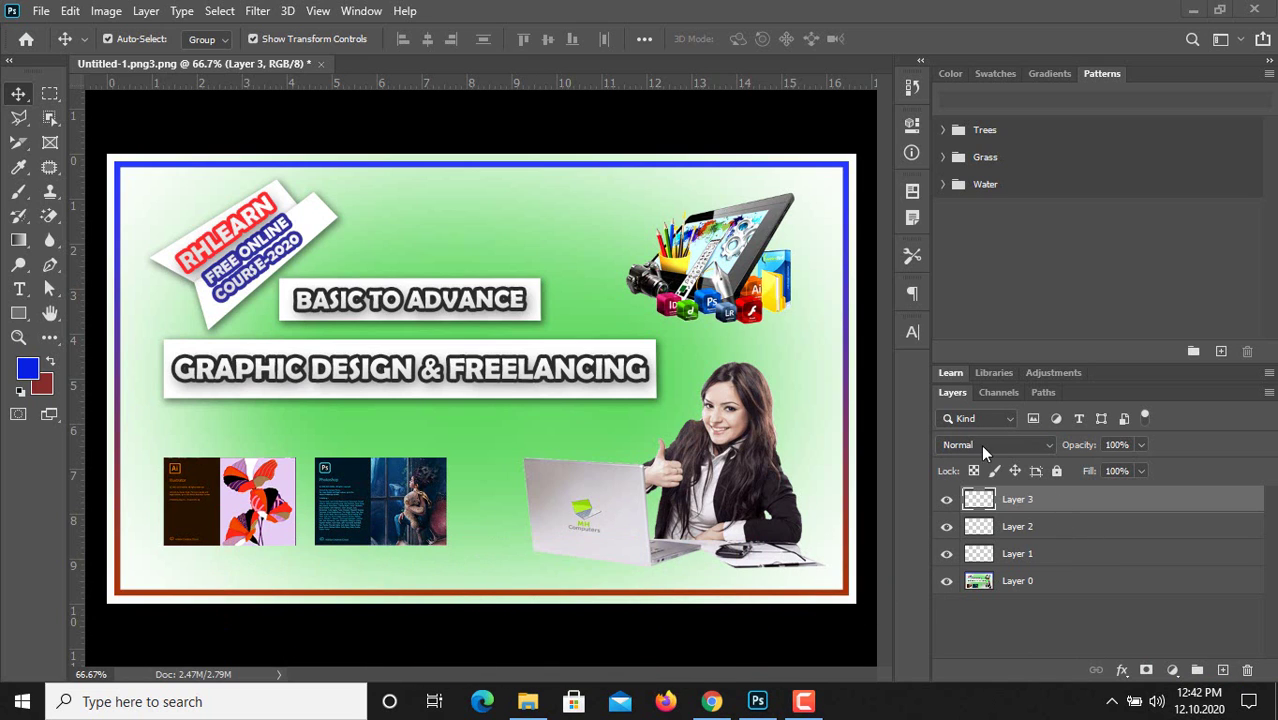
- Look through the blending modes available for the topmost layer
left_click(1045, 446)
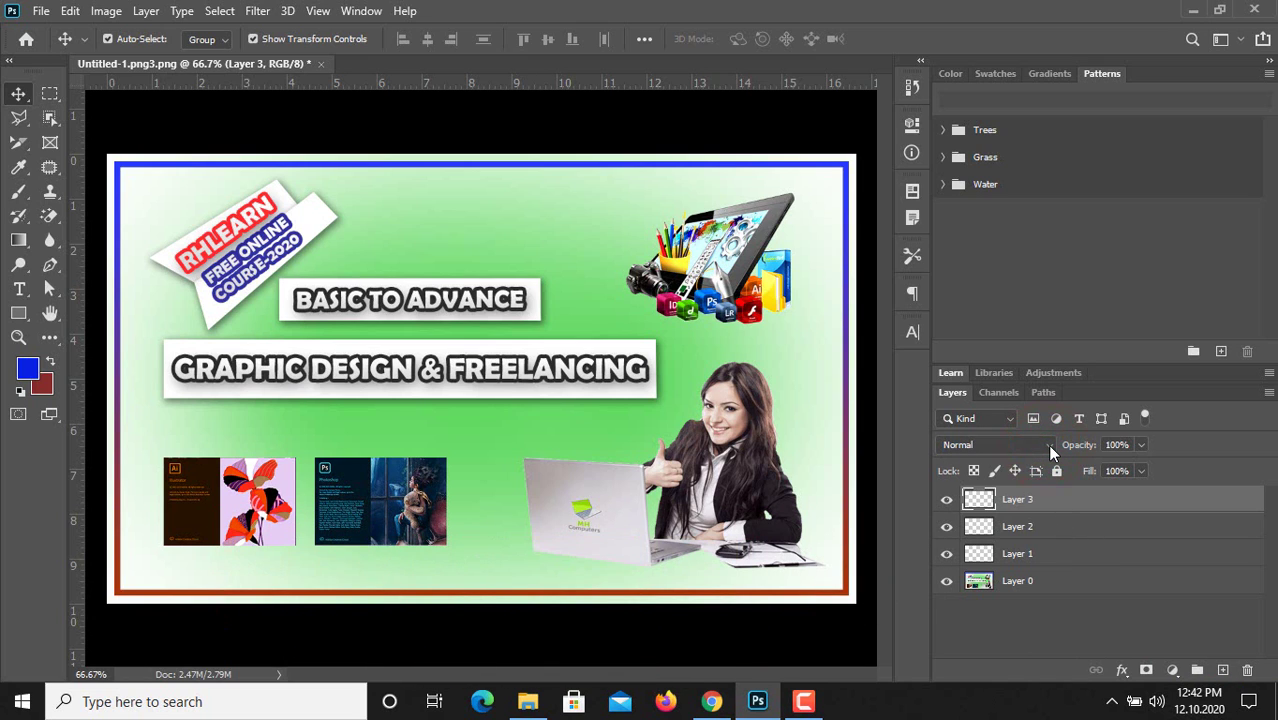
left_click(1050, 448)
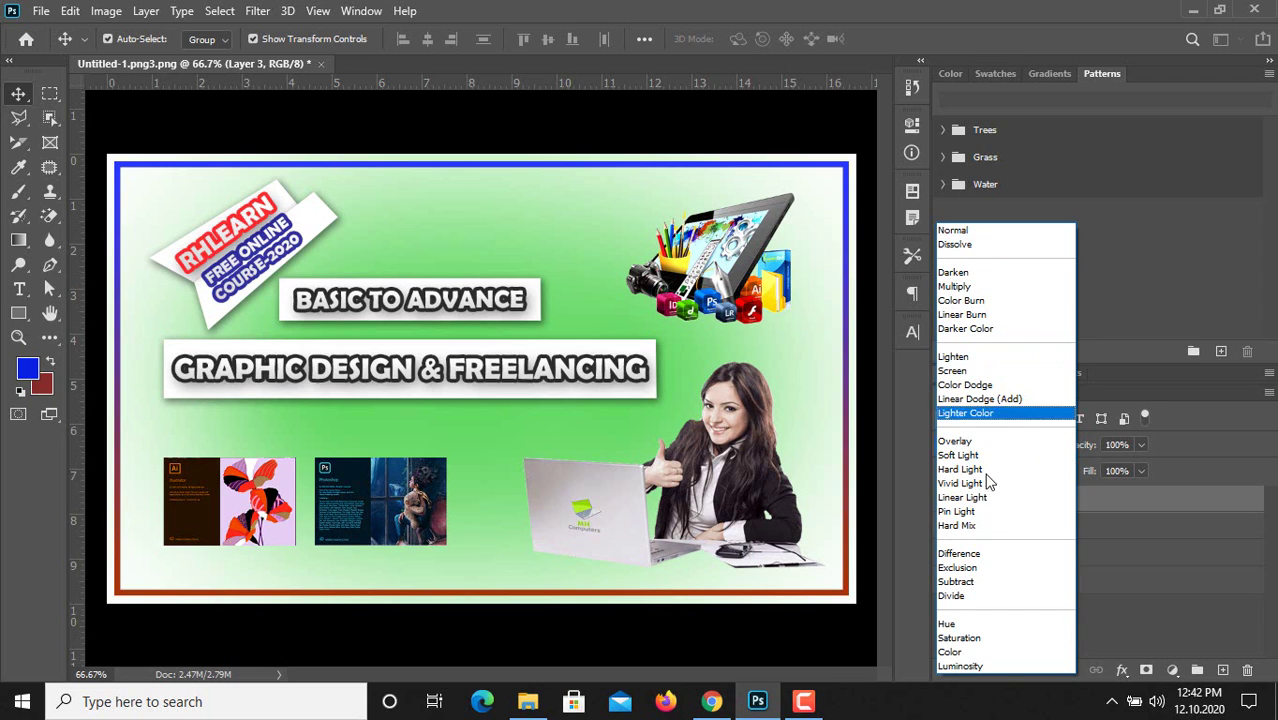
left_click(1182, 455)
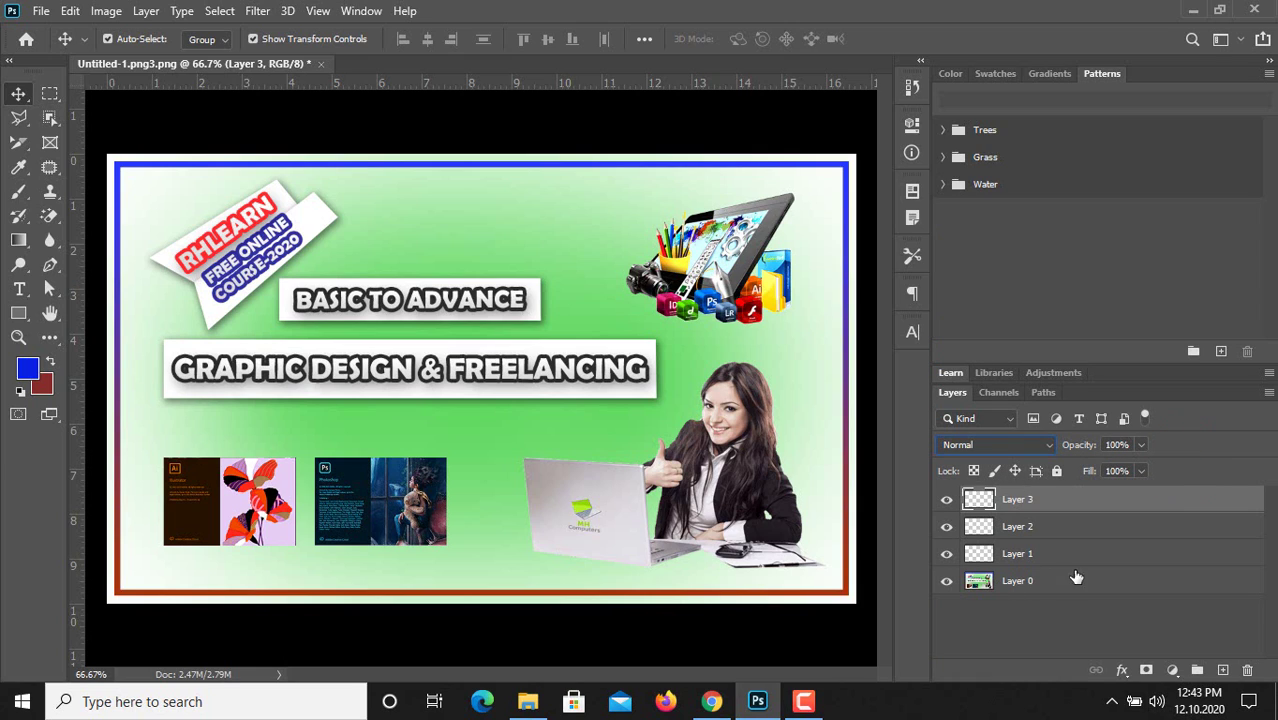
- Lock everything on the banner artwork layer, Layer 0, and unlock it again
left_click(1050, 582)
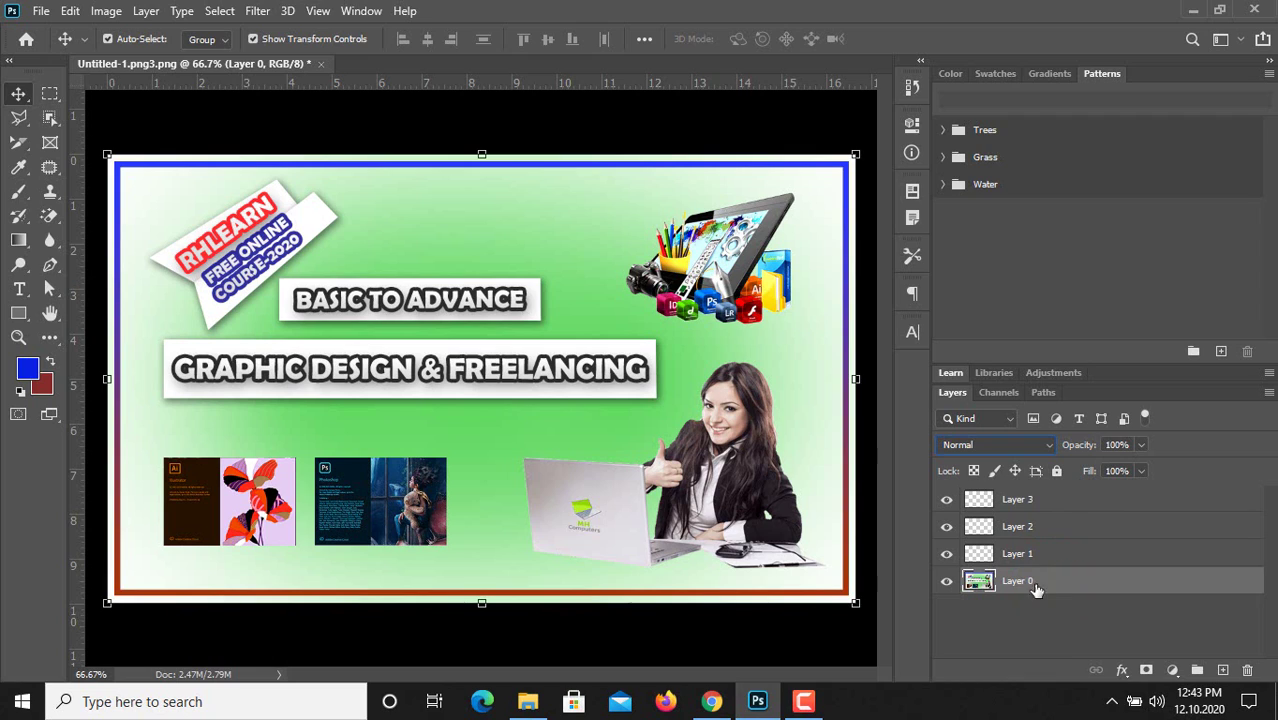
left_click(1057, 469)
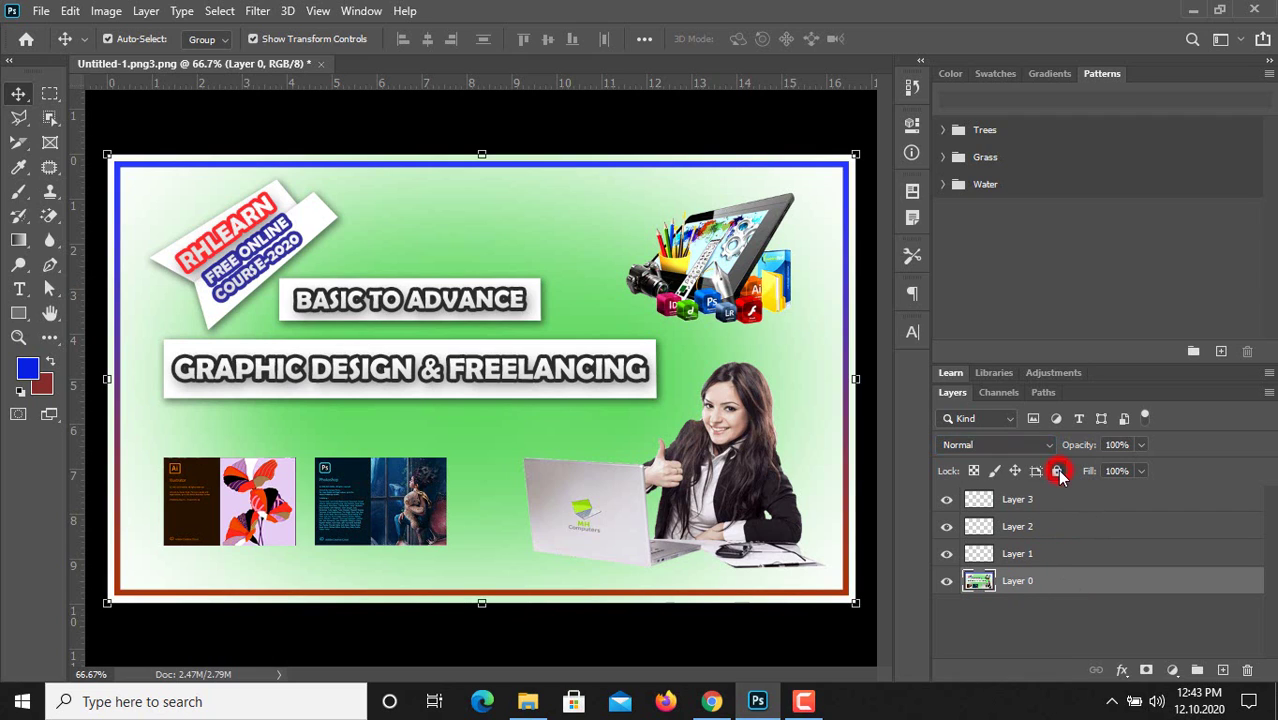
left_click(1240, 583)
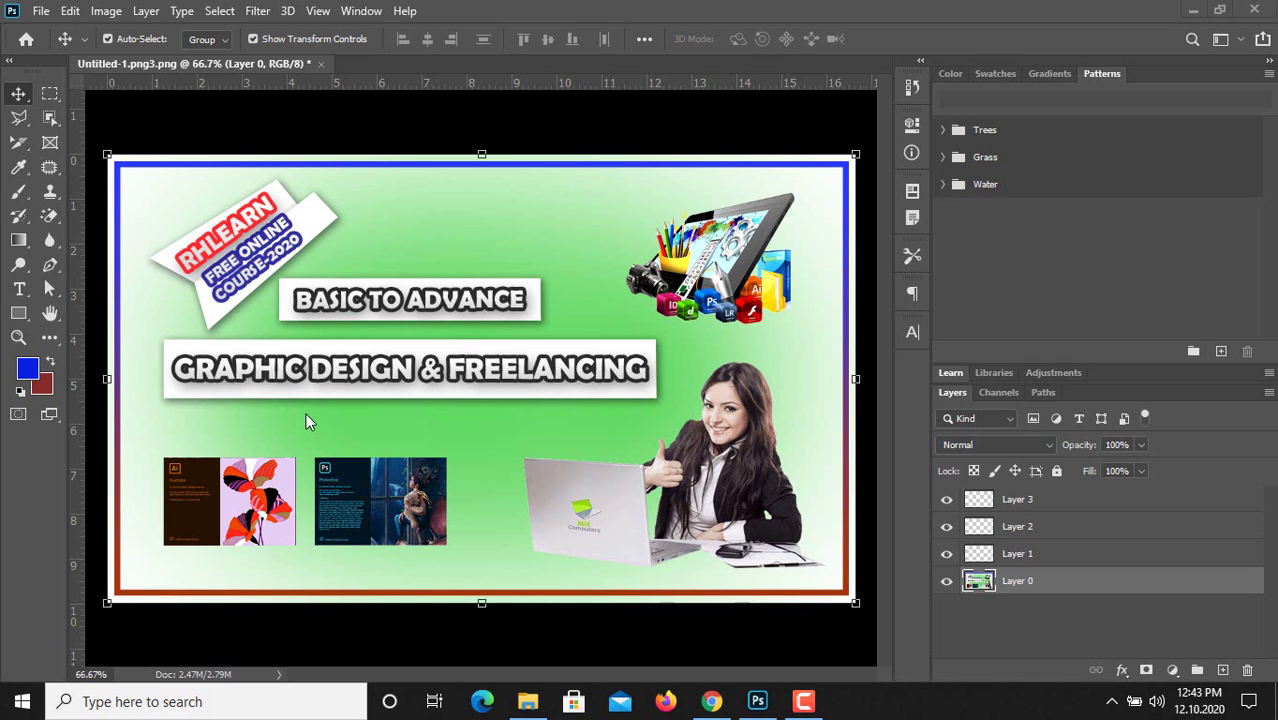
- Start a new document and set its width to 1200 pixels and its height to 720 pixels
left_click(40, 11)
left_click(41, 11)
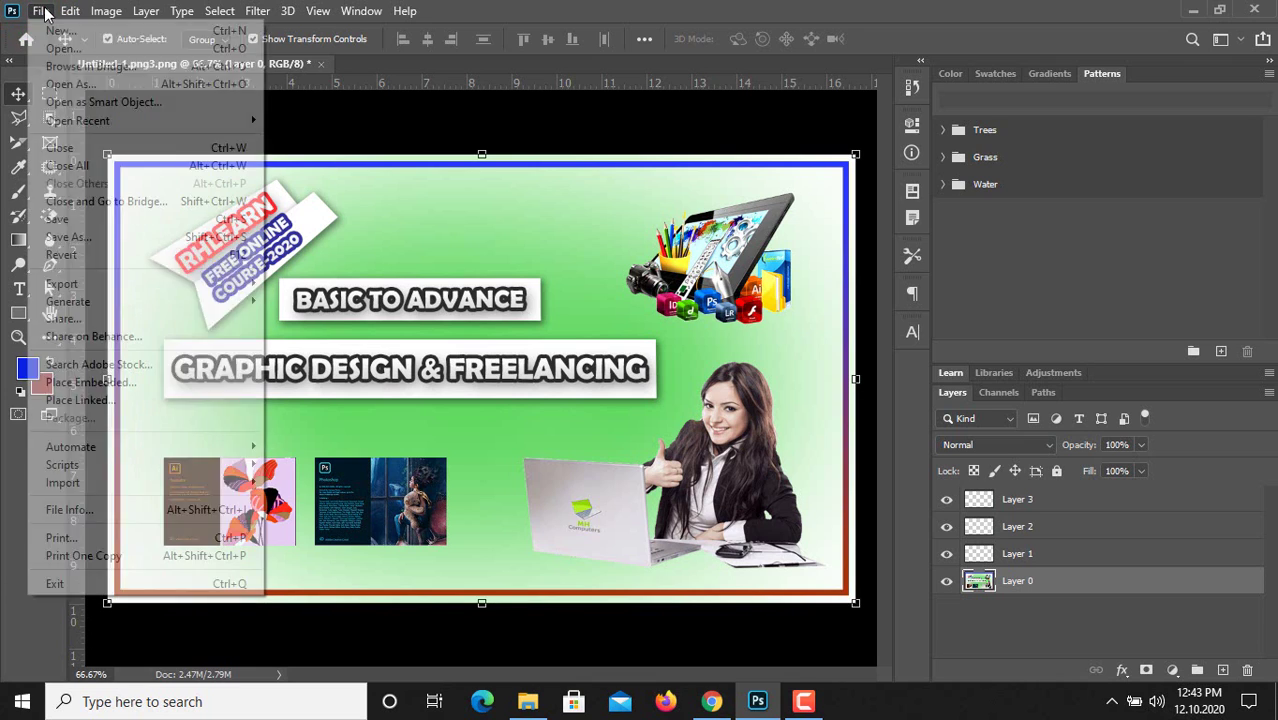
left_click(41, 11)
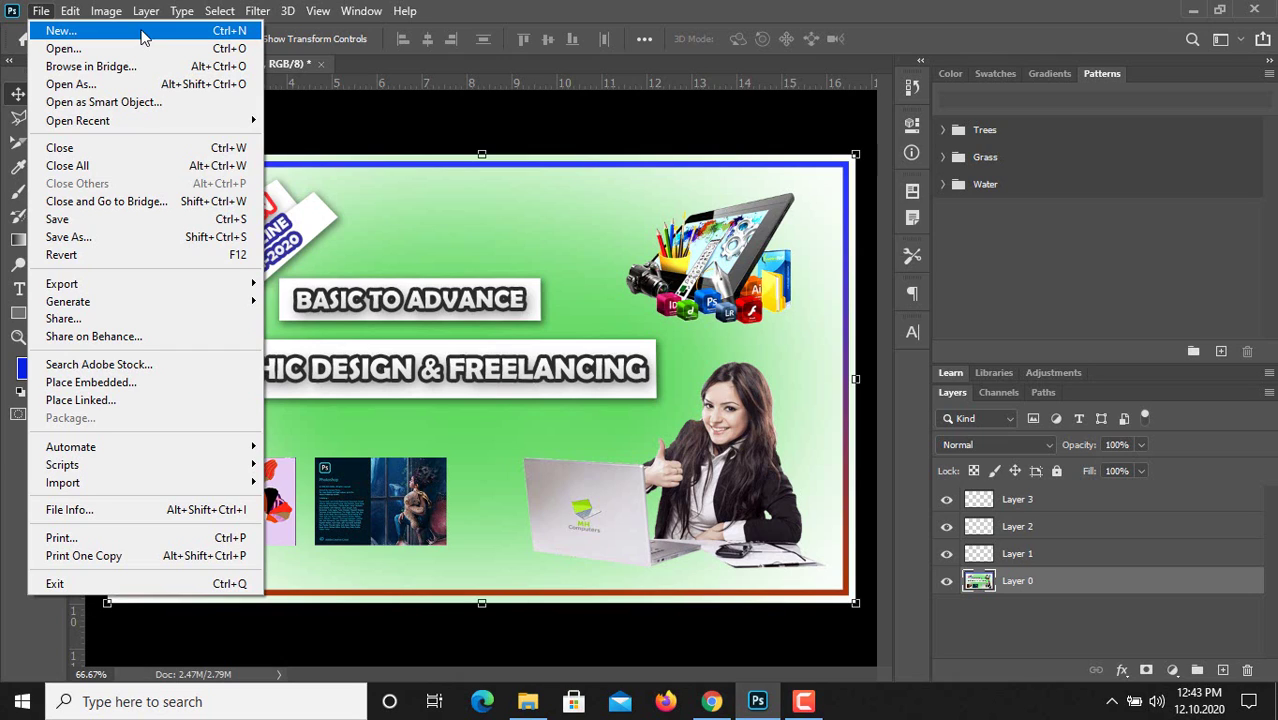
left_click(80, 33)
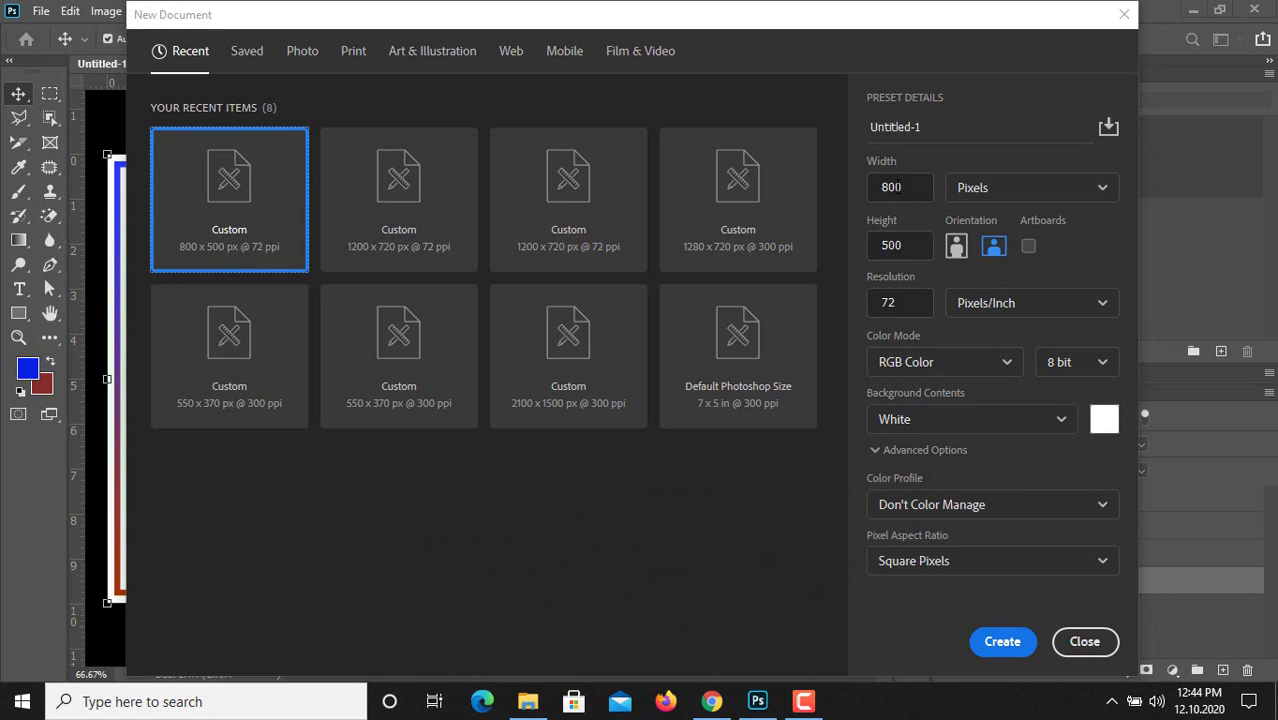
left_click(906, 188)
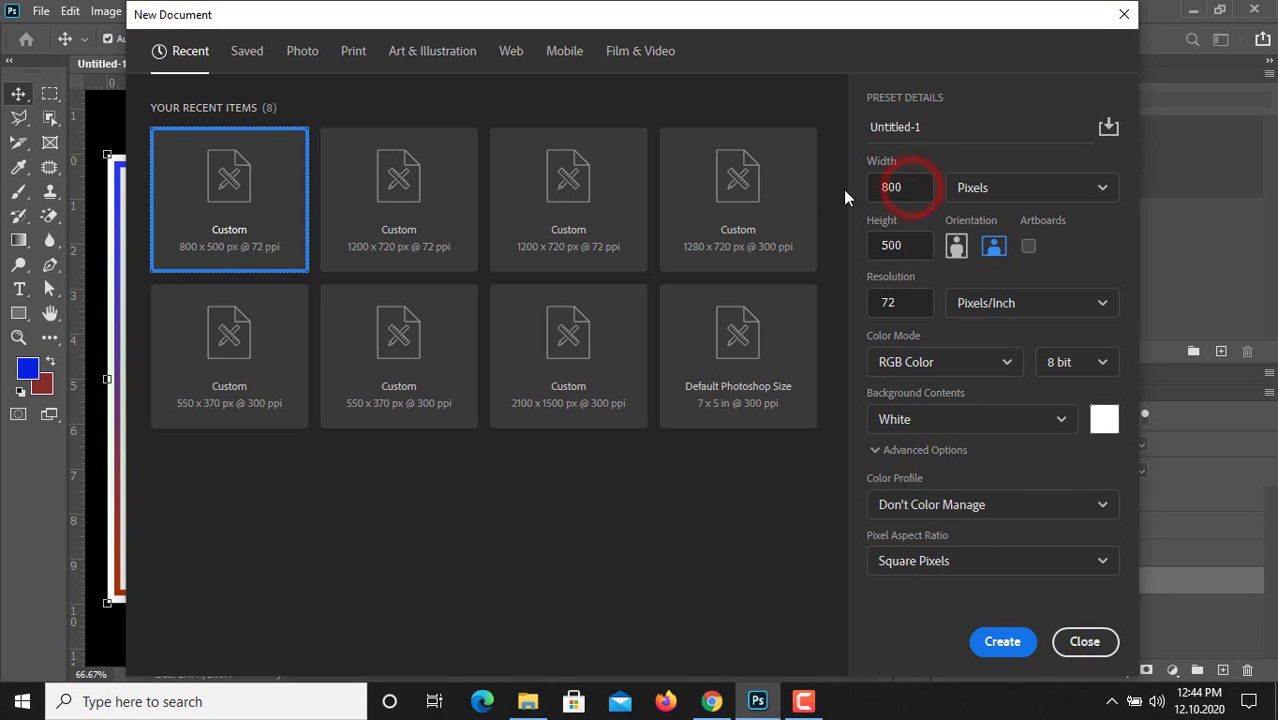
left_click(907, 187)
left_click_drag(906, 187, 864, 190)
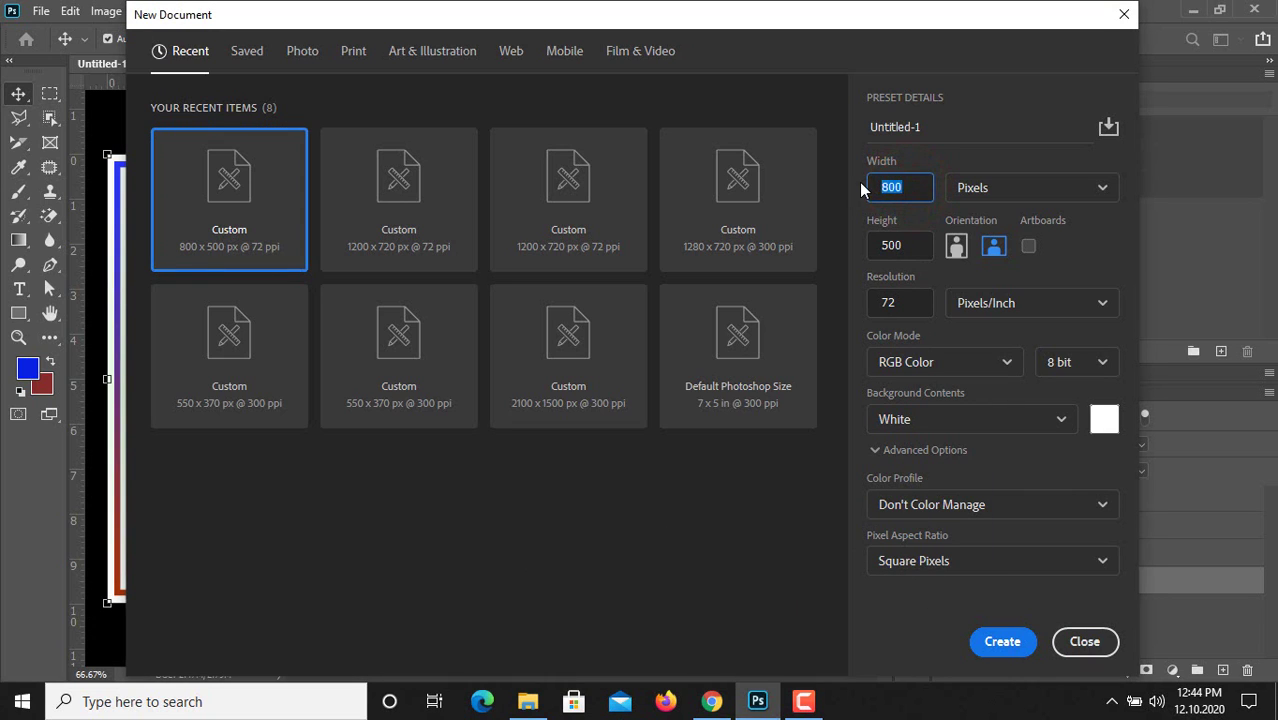
type("1200")
left_click_drag(910, 249, 856, 245)
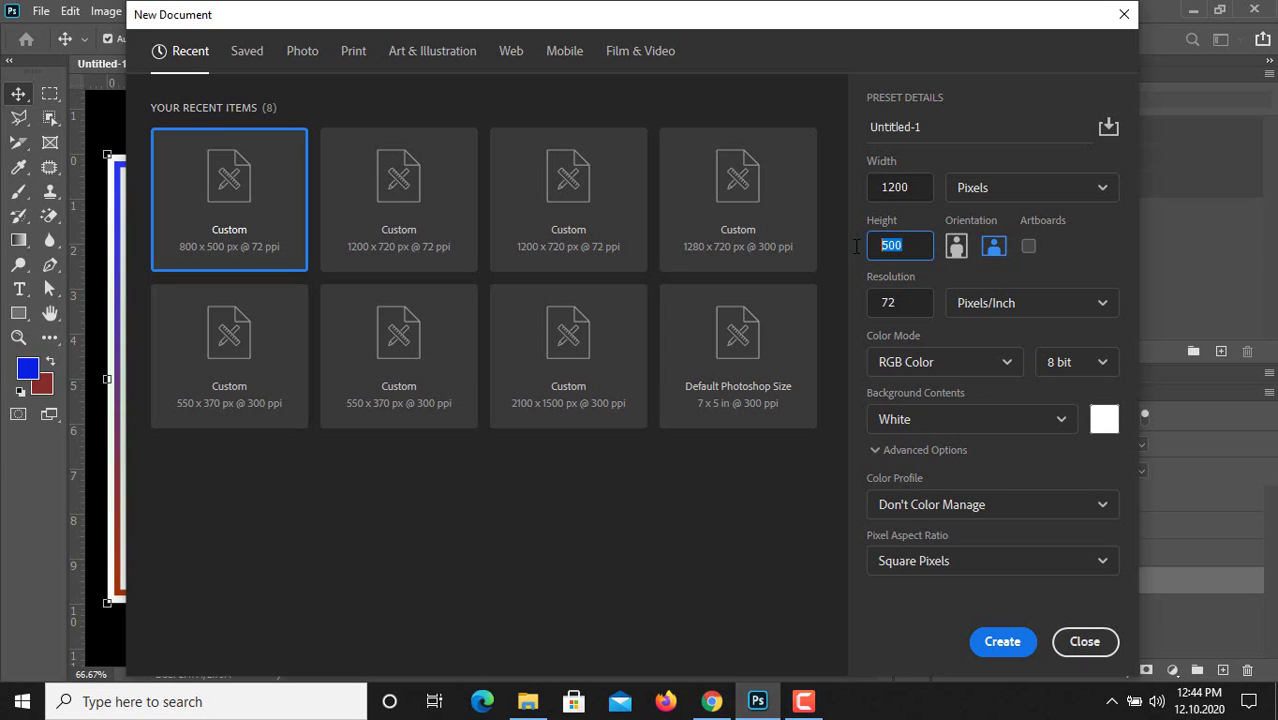
type("720")
left_click(899, 303)
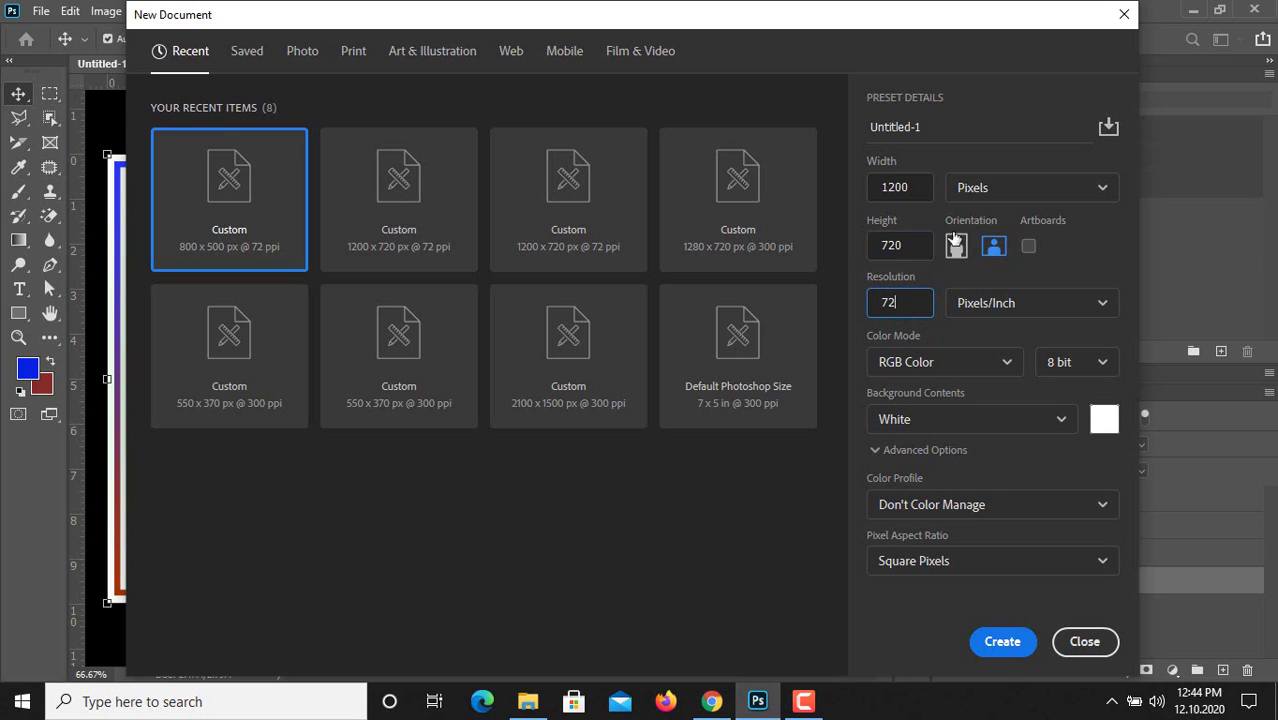
- Review the unit, color mode and background choices, keep Pixels, RGB Color and White, and create the document
left_click(1101, 190)
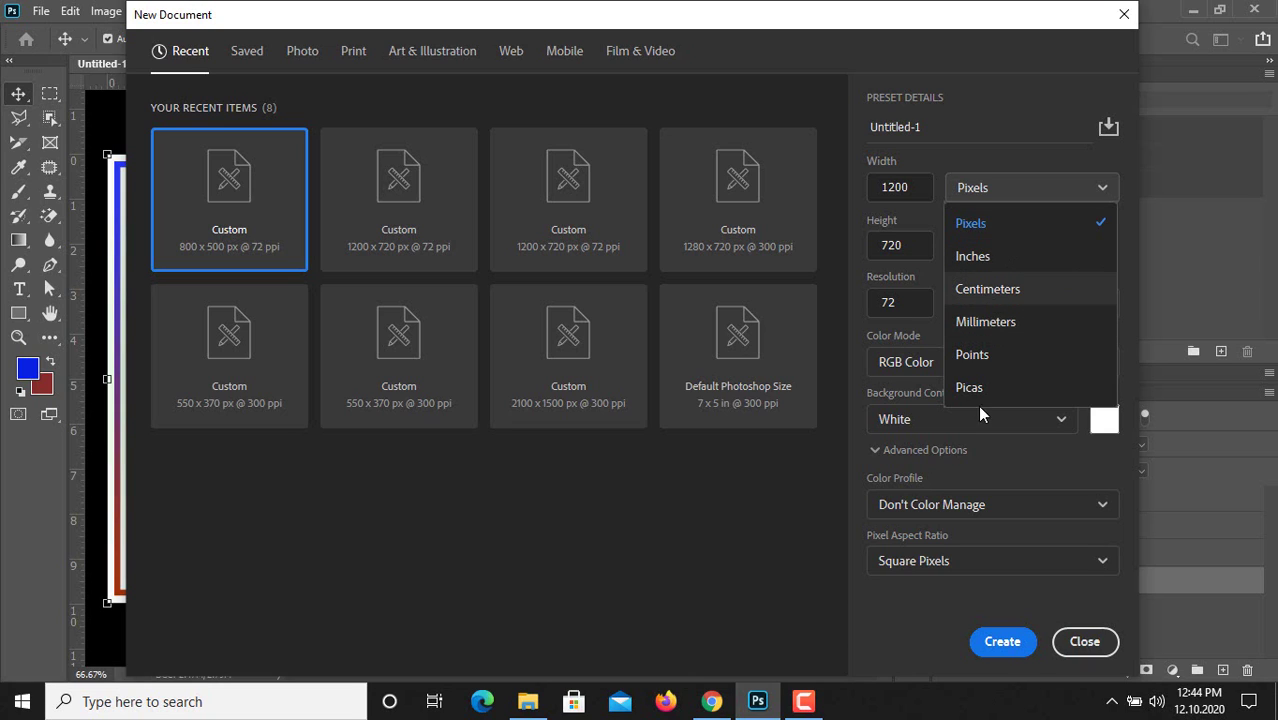
left_click(1100, 188)
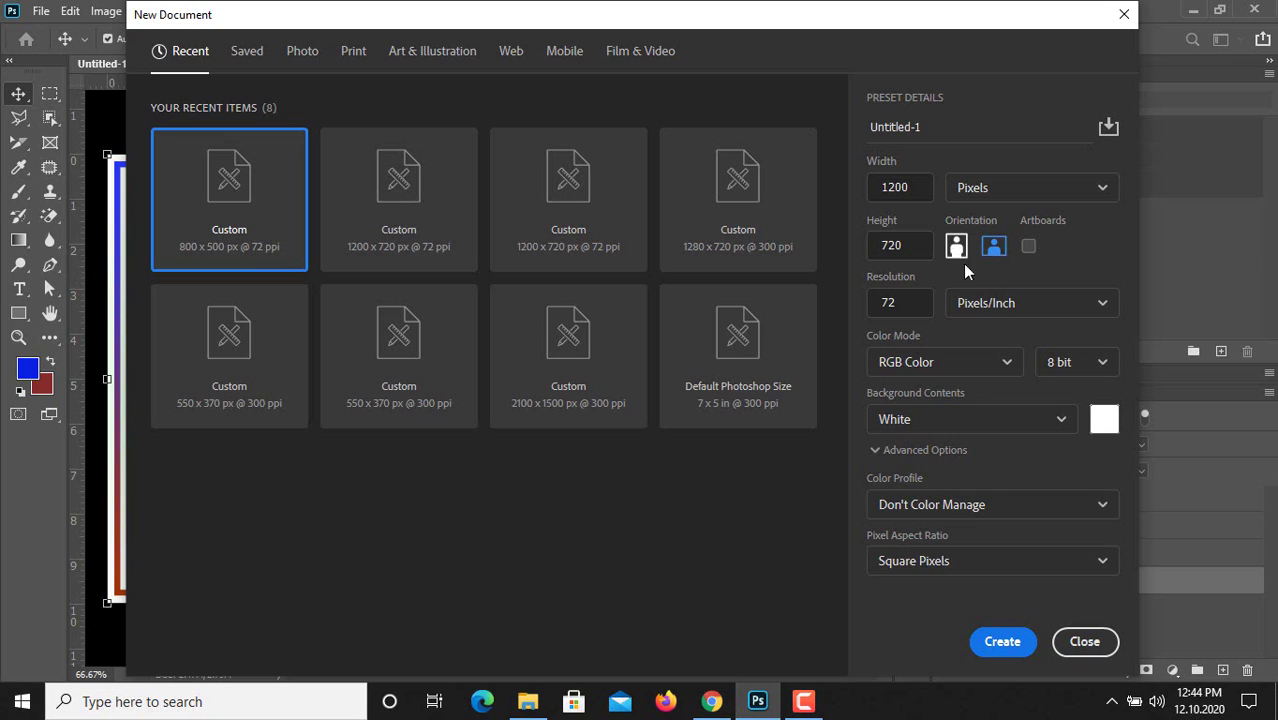
left_click(1004, 364)
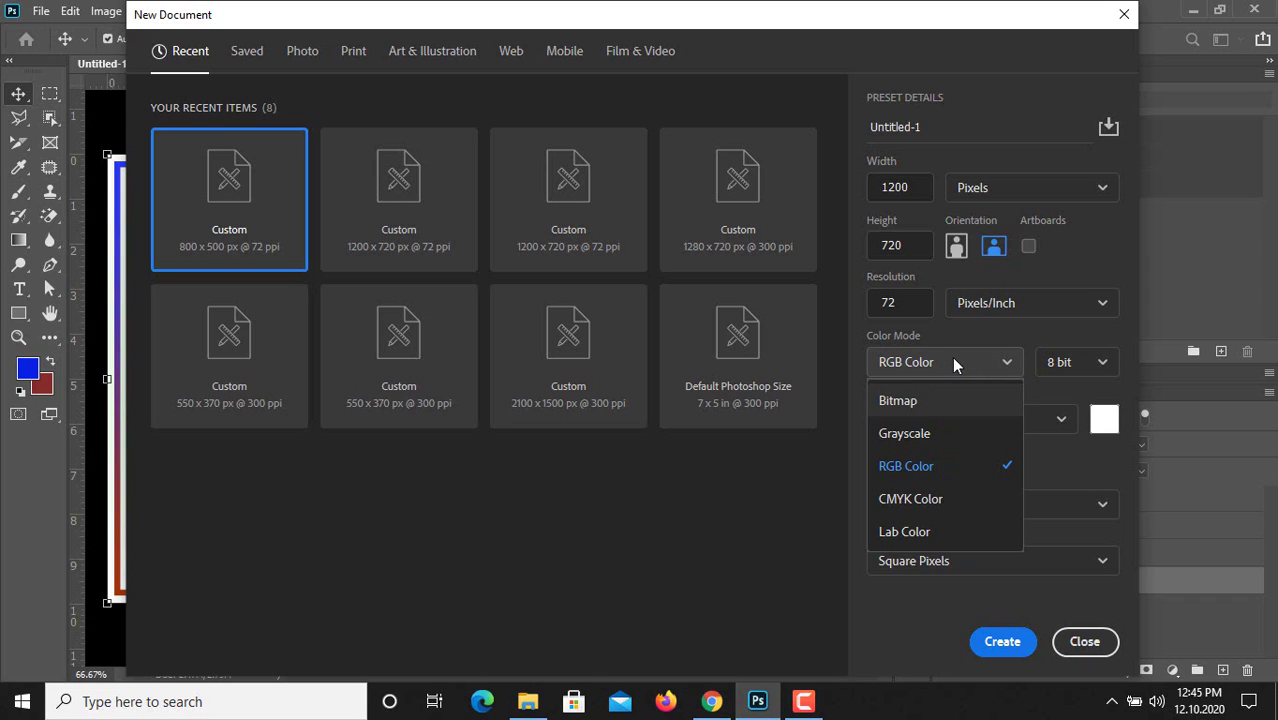
left_click(1011, 365)
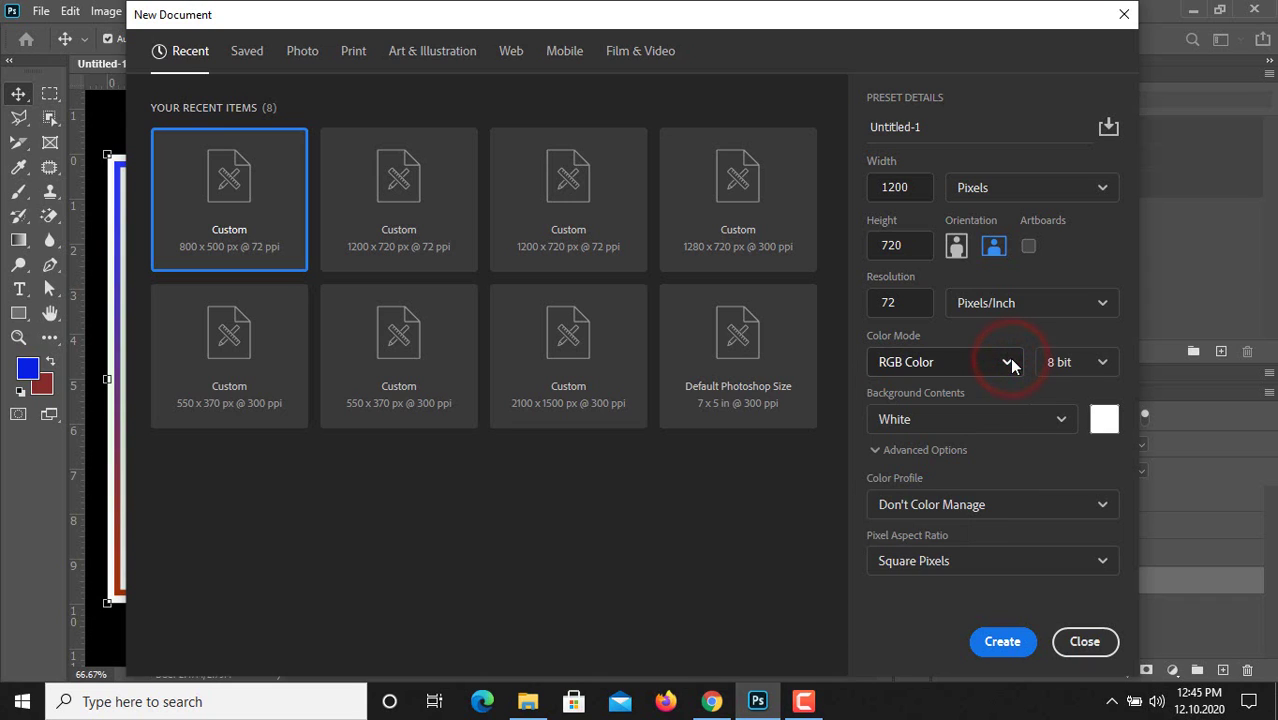
left_click(1063, 421)
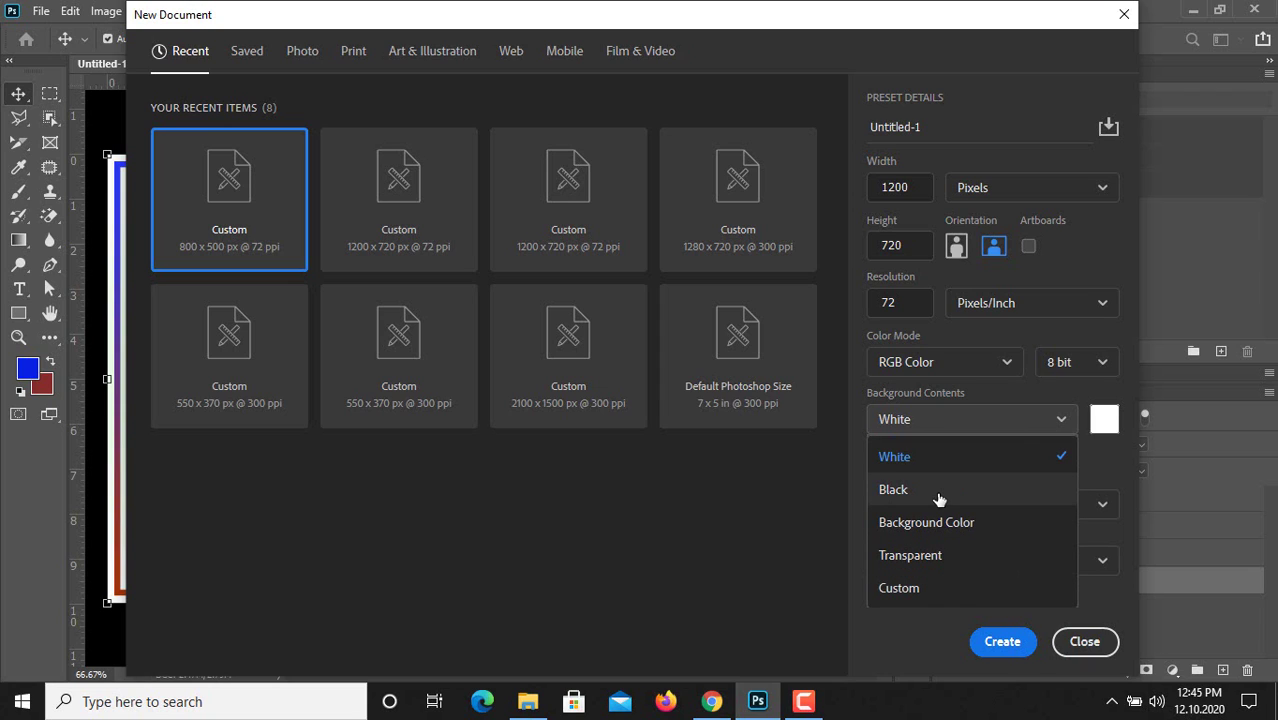
left_click(1063, 420)
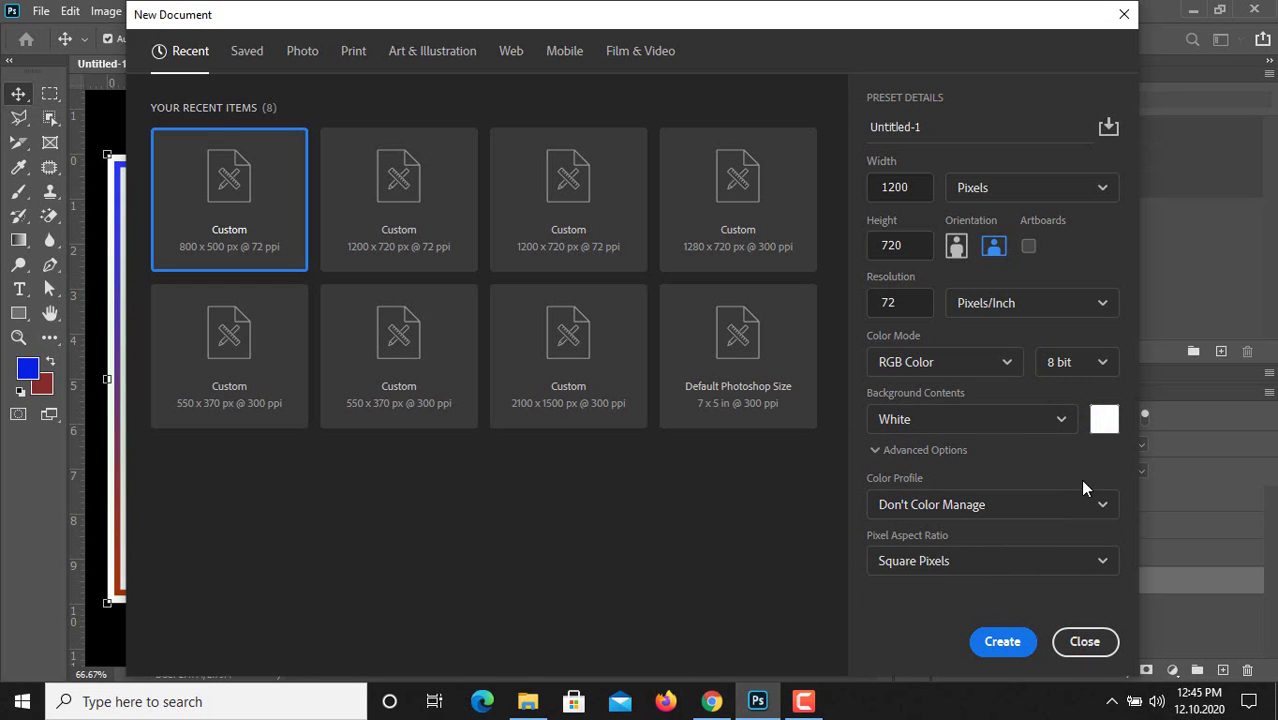
left_click(1003, 642)
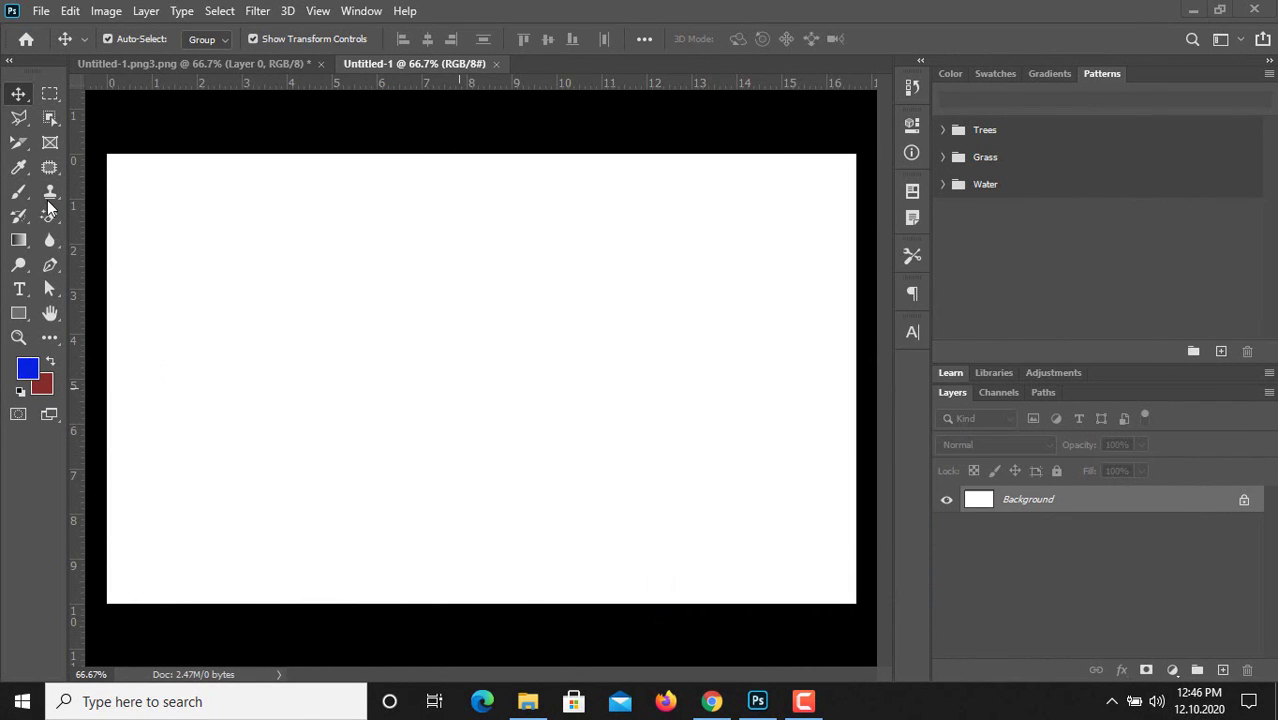
- Try several shades for the foreground color and set it to red #cd170c
left_click(33, 372)
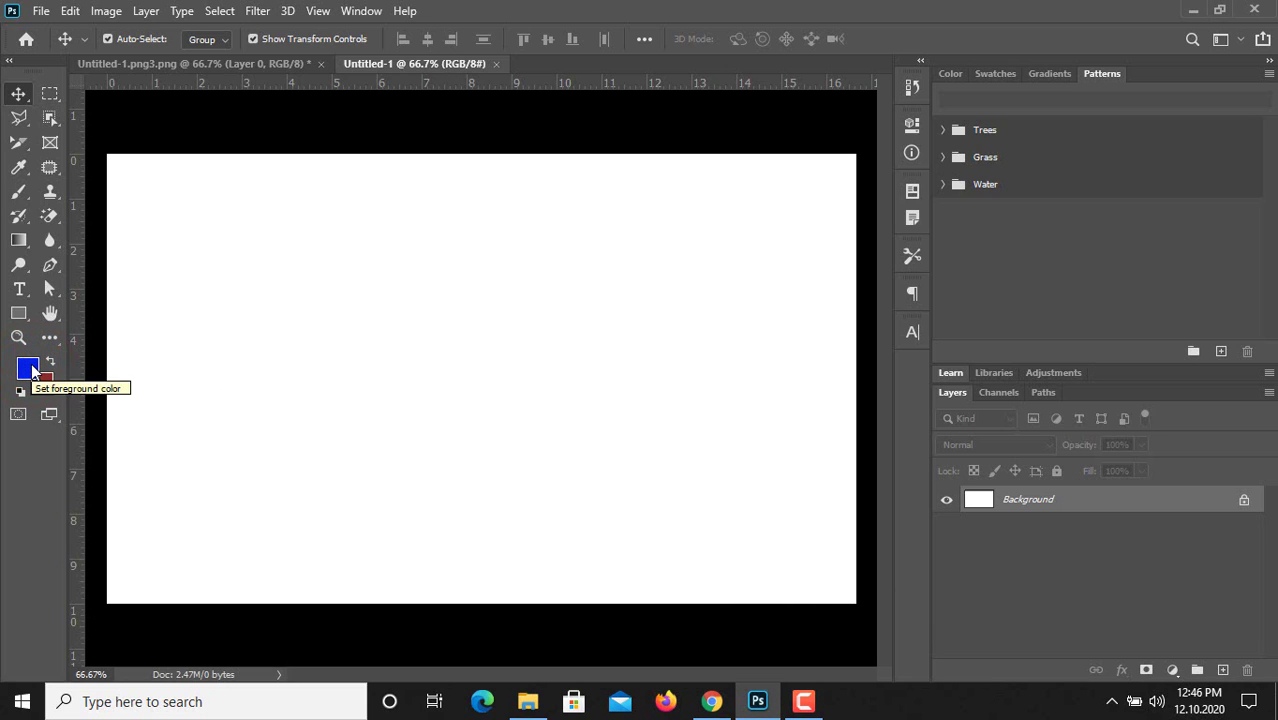
left_click(33, 372)
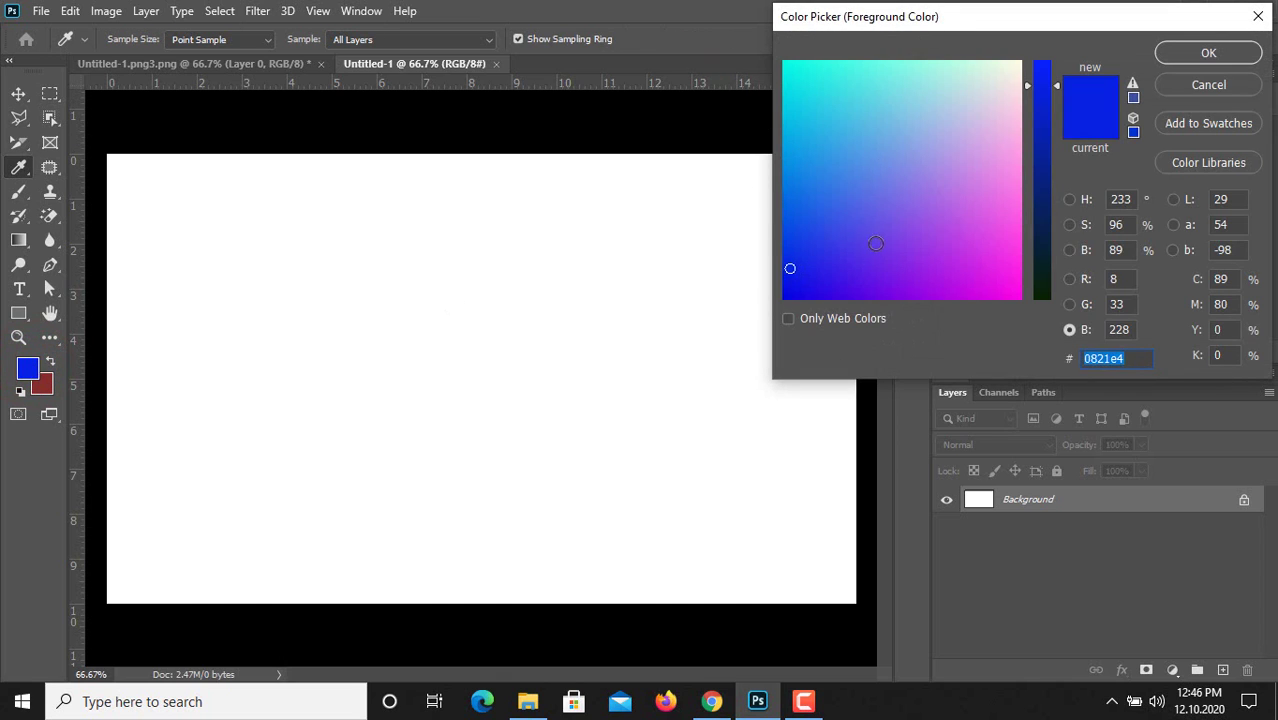
left_click(887, 184)
left_click(893, 222)
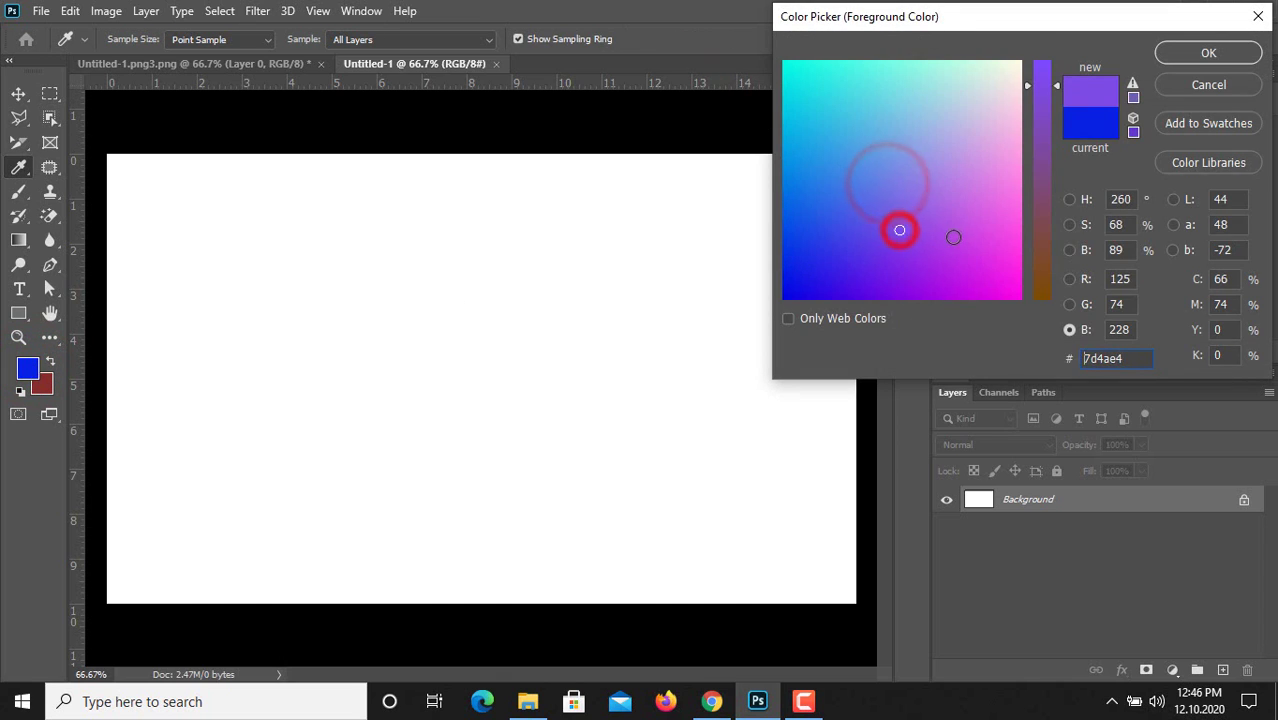
left_click(950, 231)
left_click(950, 178)
left_click(917, 130)
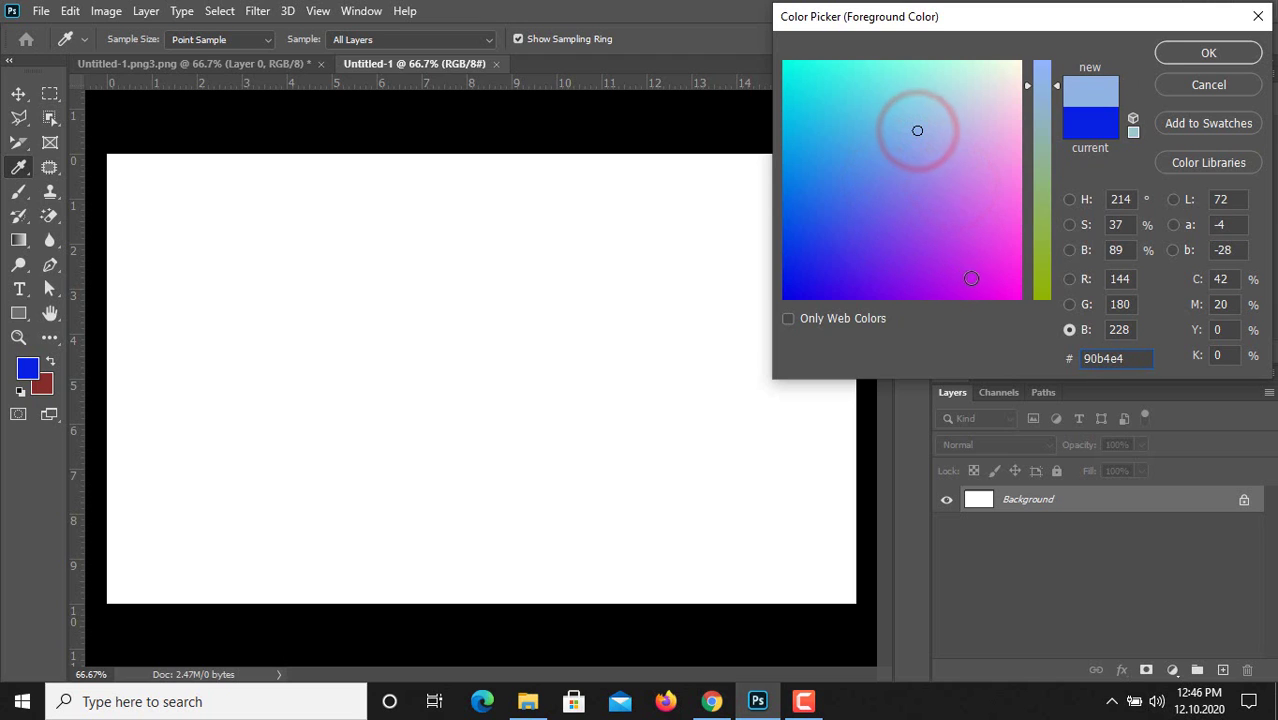
left_click(974, 278)
left_click(1041, 288)
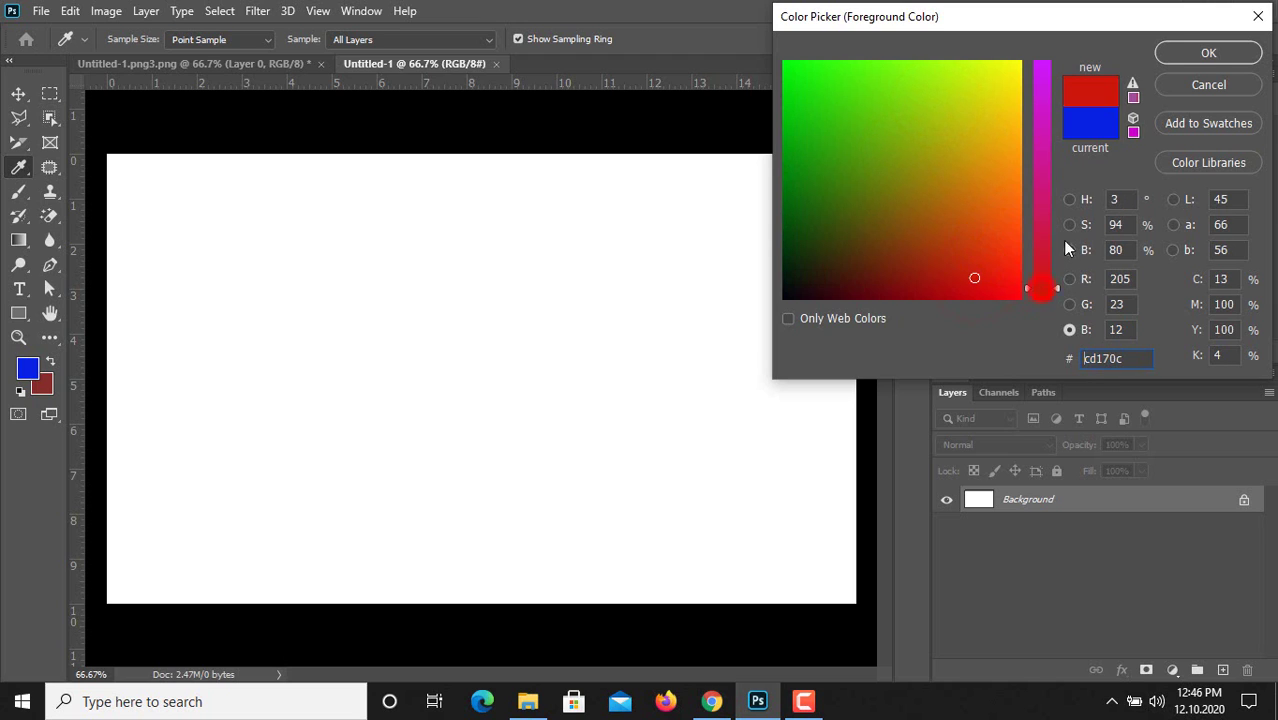
left_click(1205, 52)
key("v")
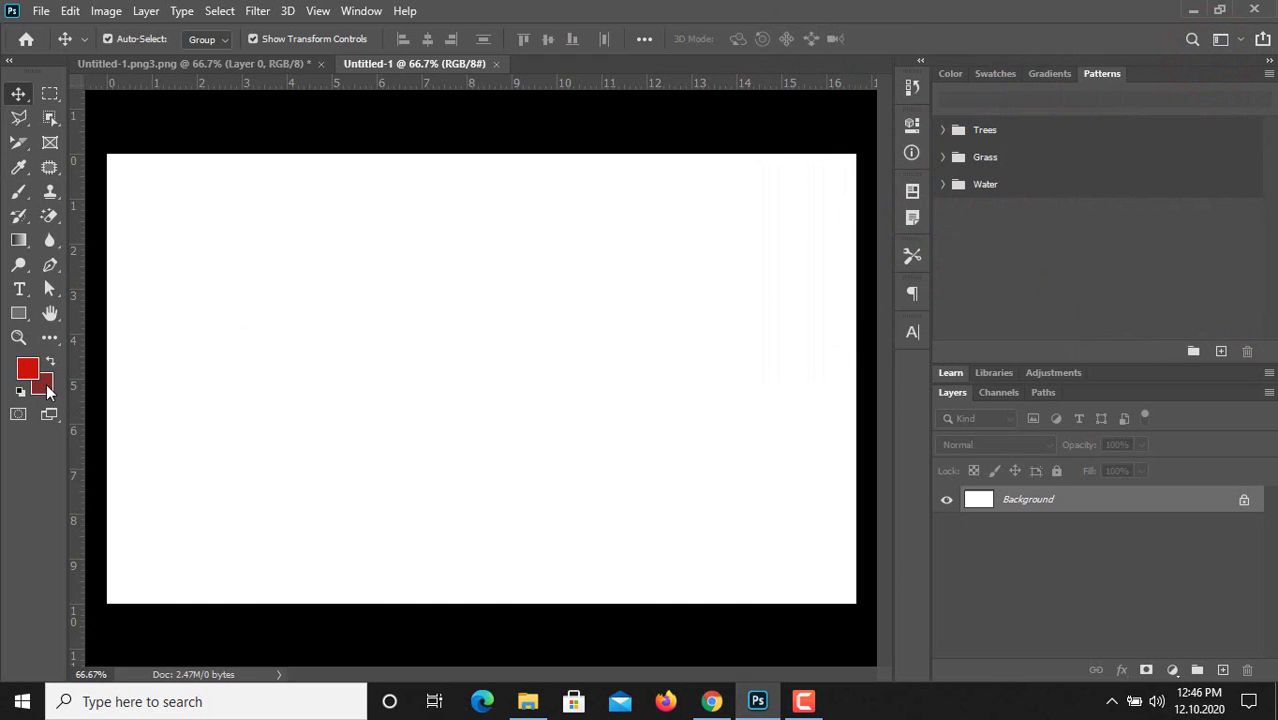
- Try several shades for the background color and set it to blue #1015ea
left_click(46, 388)
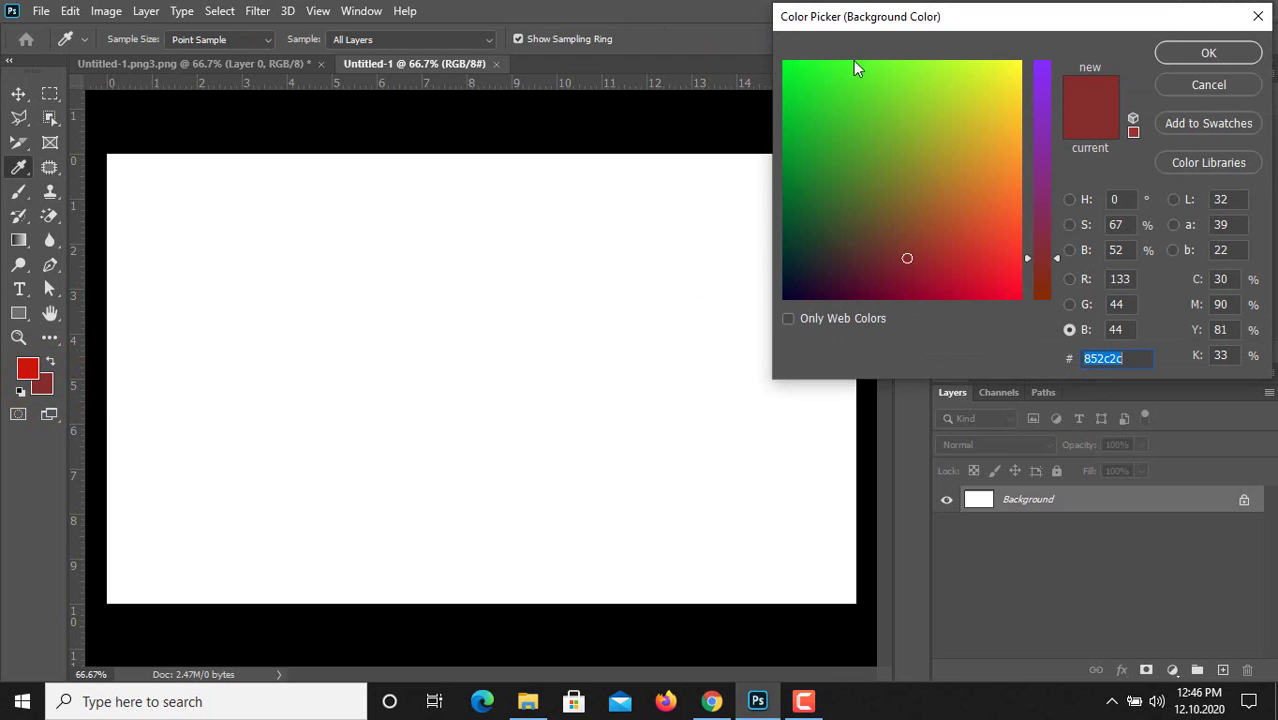
left_click(816, 231)
left_click(853, 177)
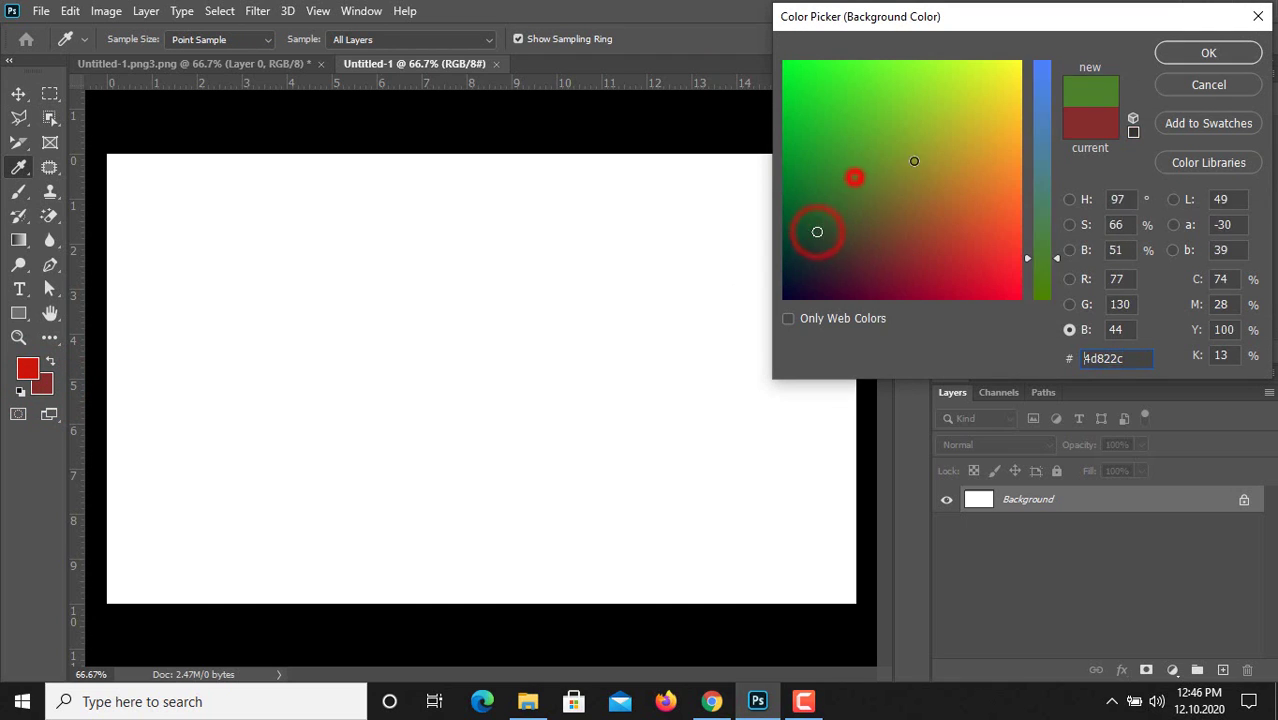
left_click(933, 148)
left_click(995, 138)
left_click(950, 151)
left_click(950, 257)
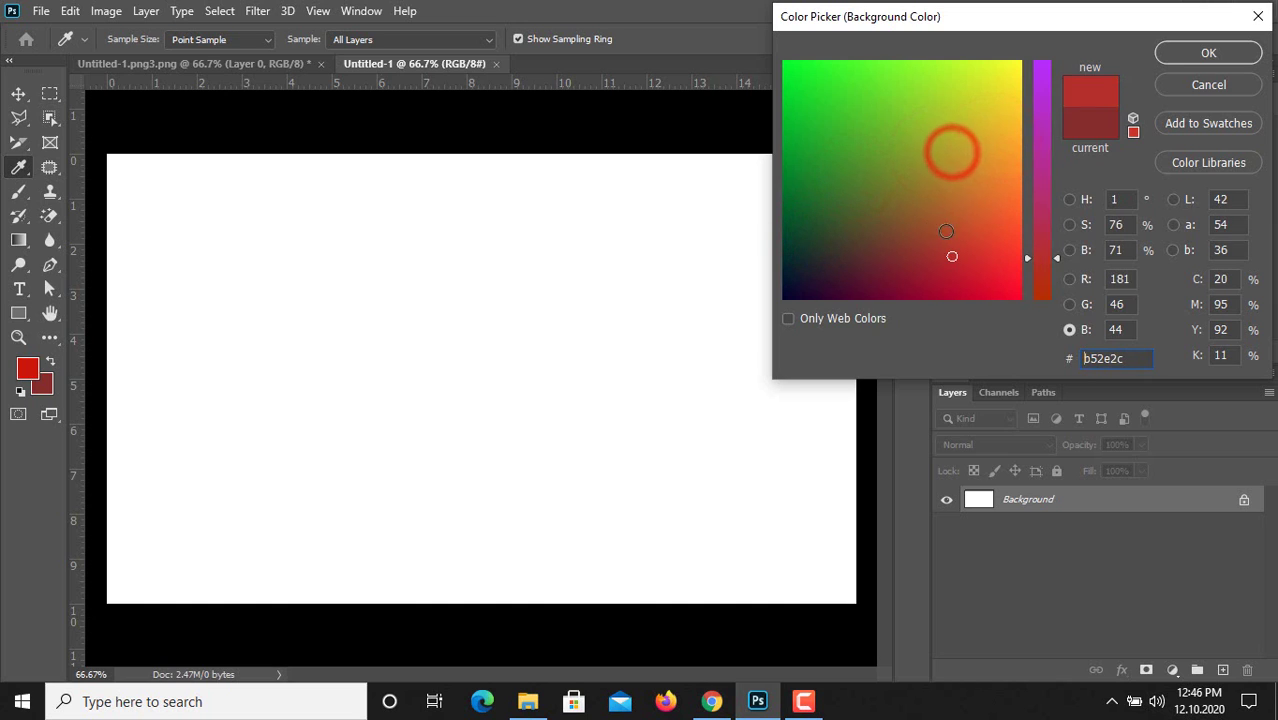
left_click_drag(864, 203, 862, 300)
left_click(1042, 80)
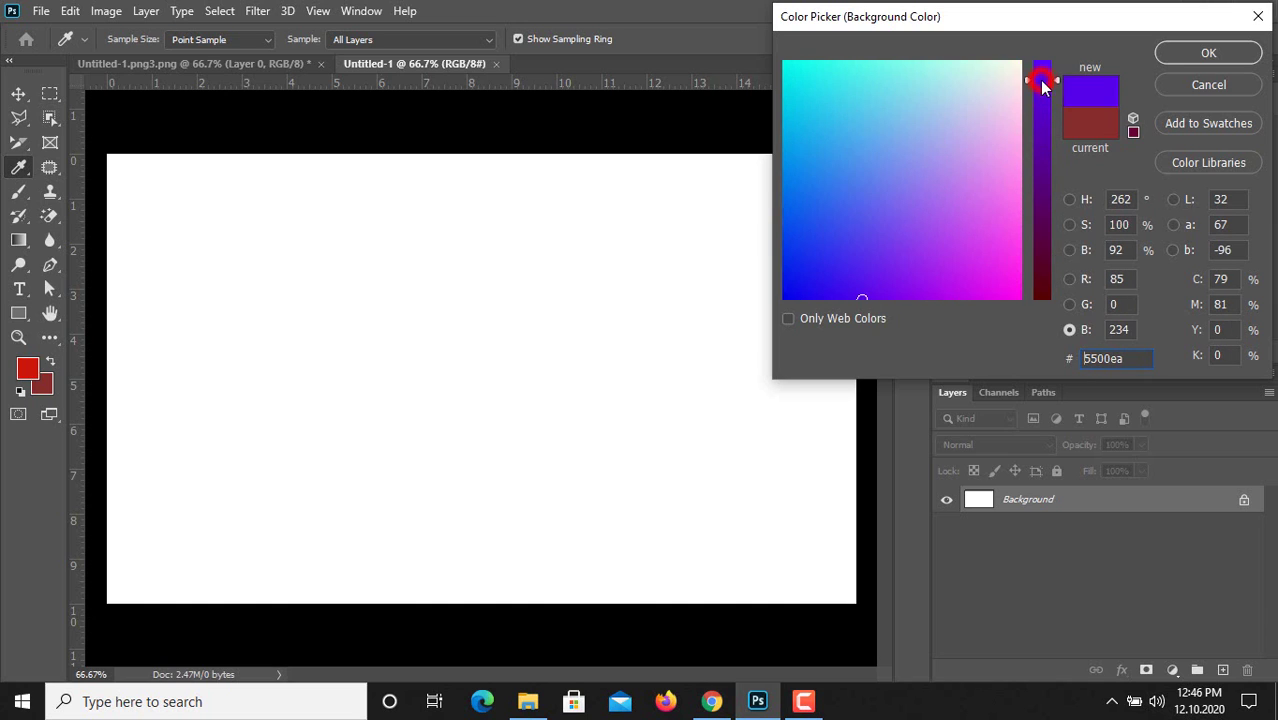
left_click(797, 279)
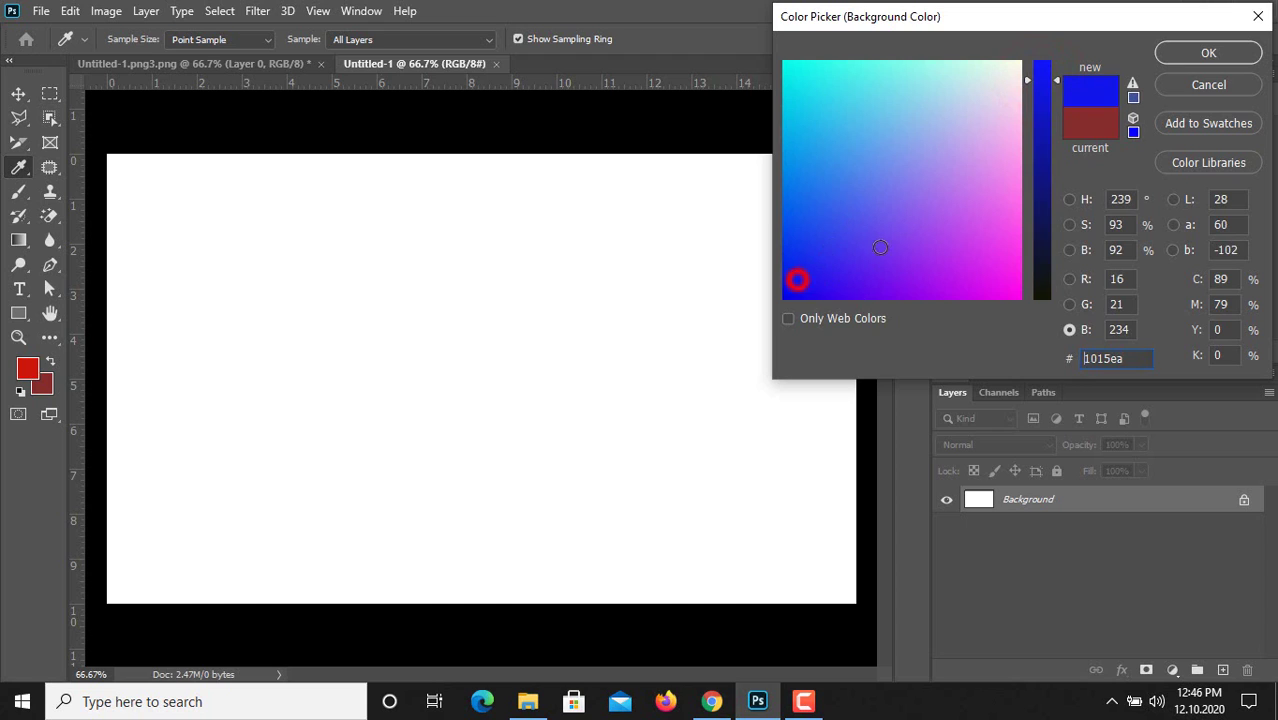
left_click(1224, 55)
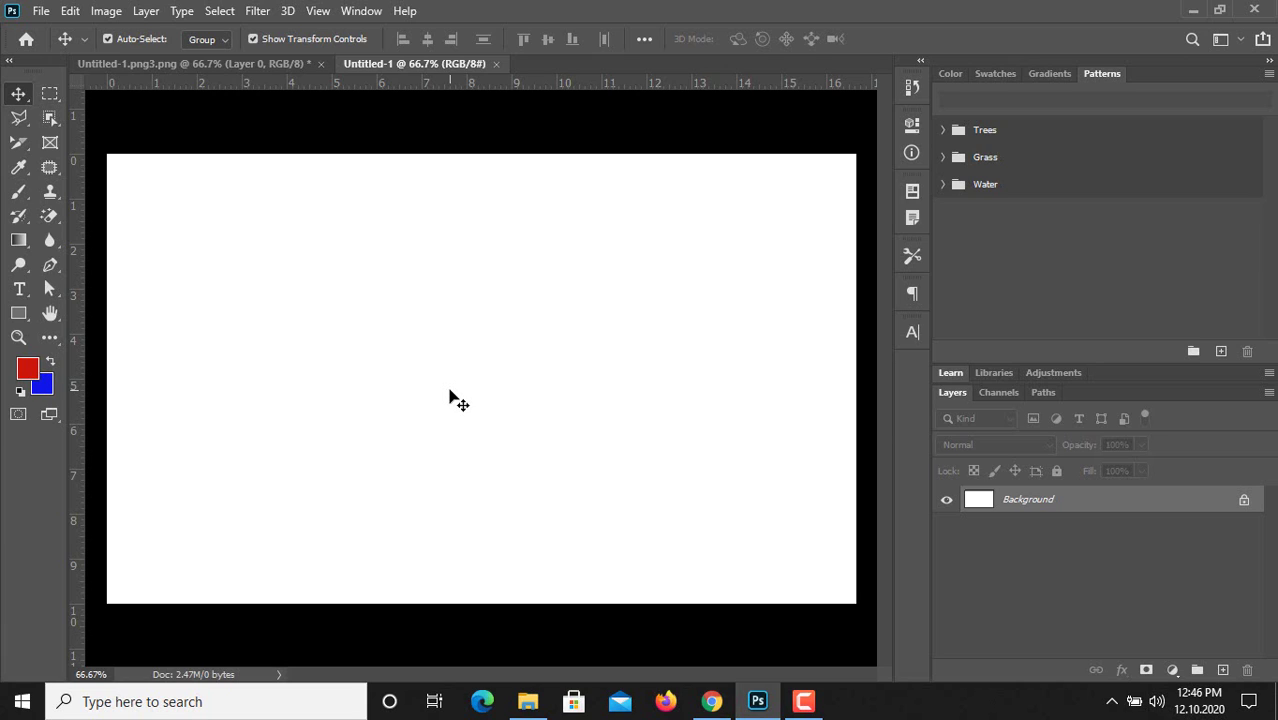
- Unlock the white Background layer and fill it with the red foreground color
left_click(440, 381)
left_click(1245, 502)
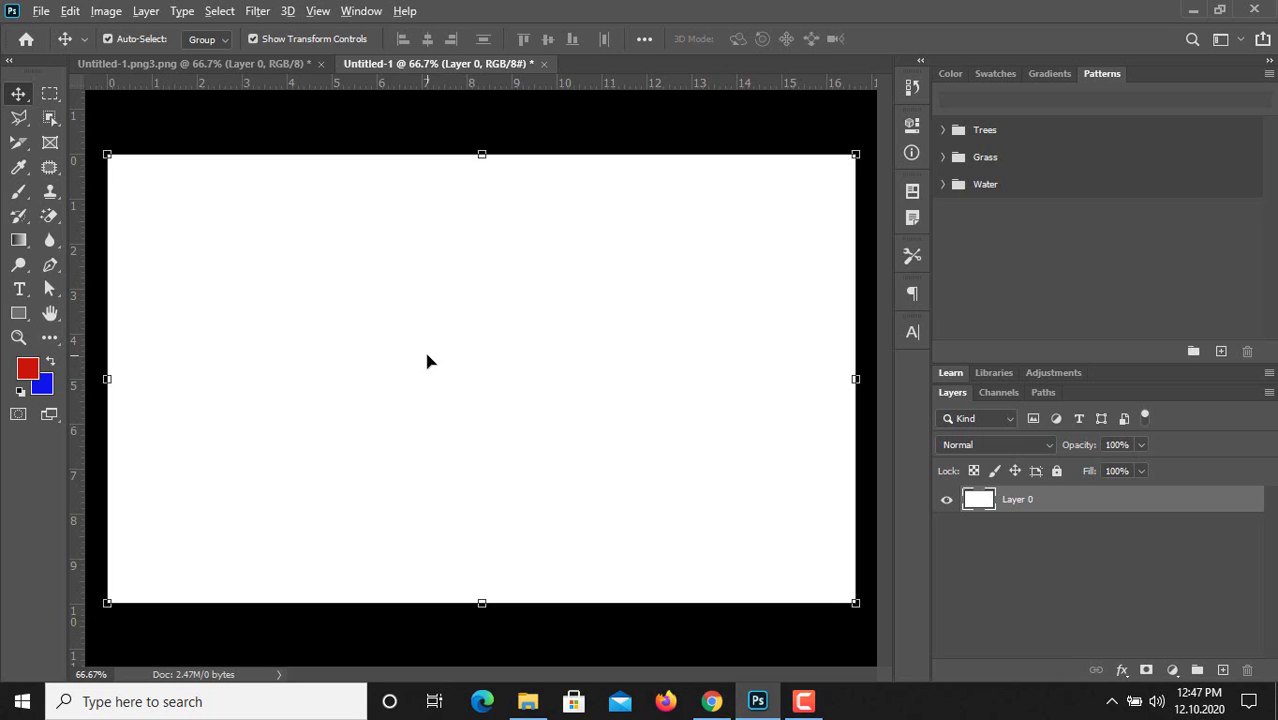
key("alt+BackSpace")
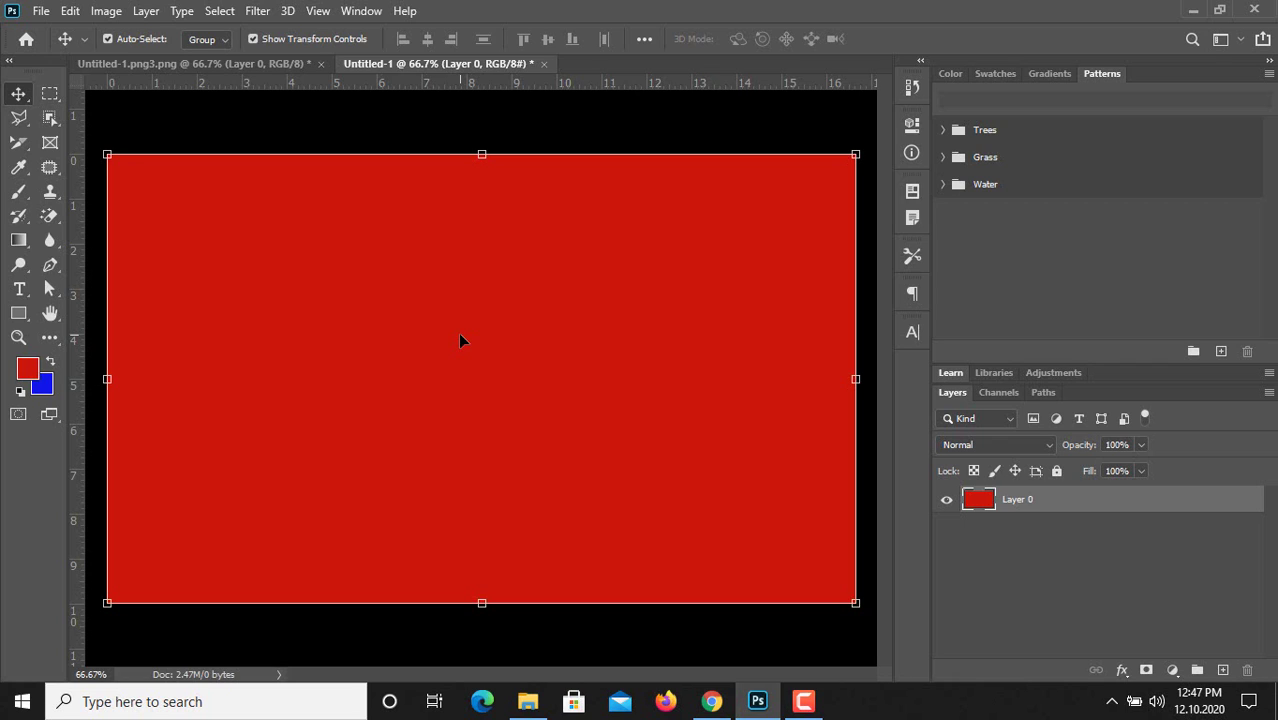
- Add a new layer above the red layer and fill it with the blue background color
left_click(1222, 670)
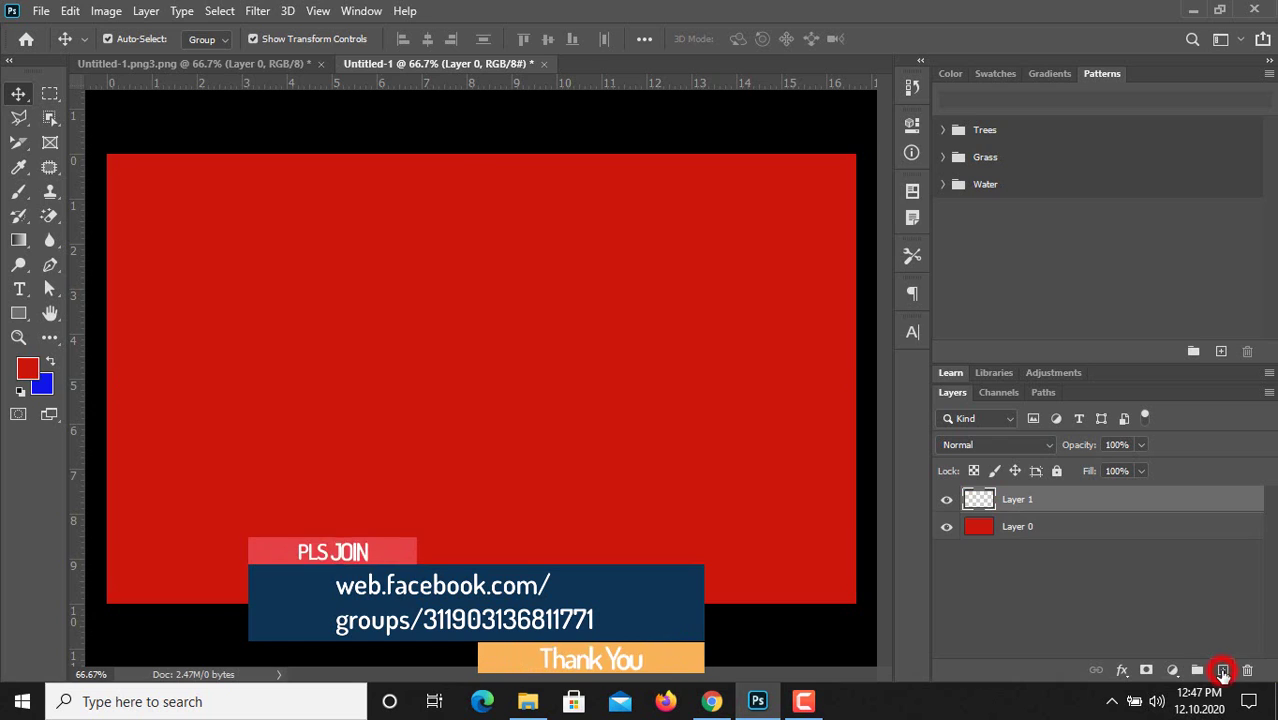
left_click(1094, 500)
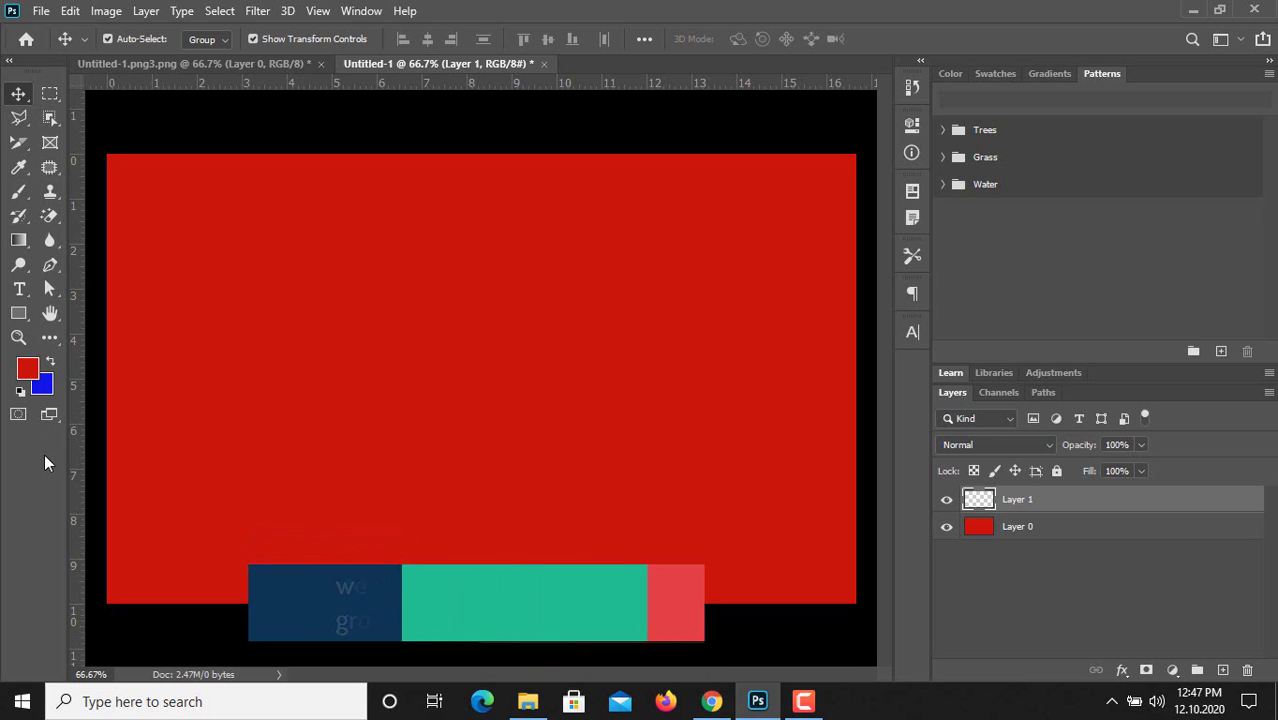
key("ctrl+BackSpace")
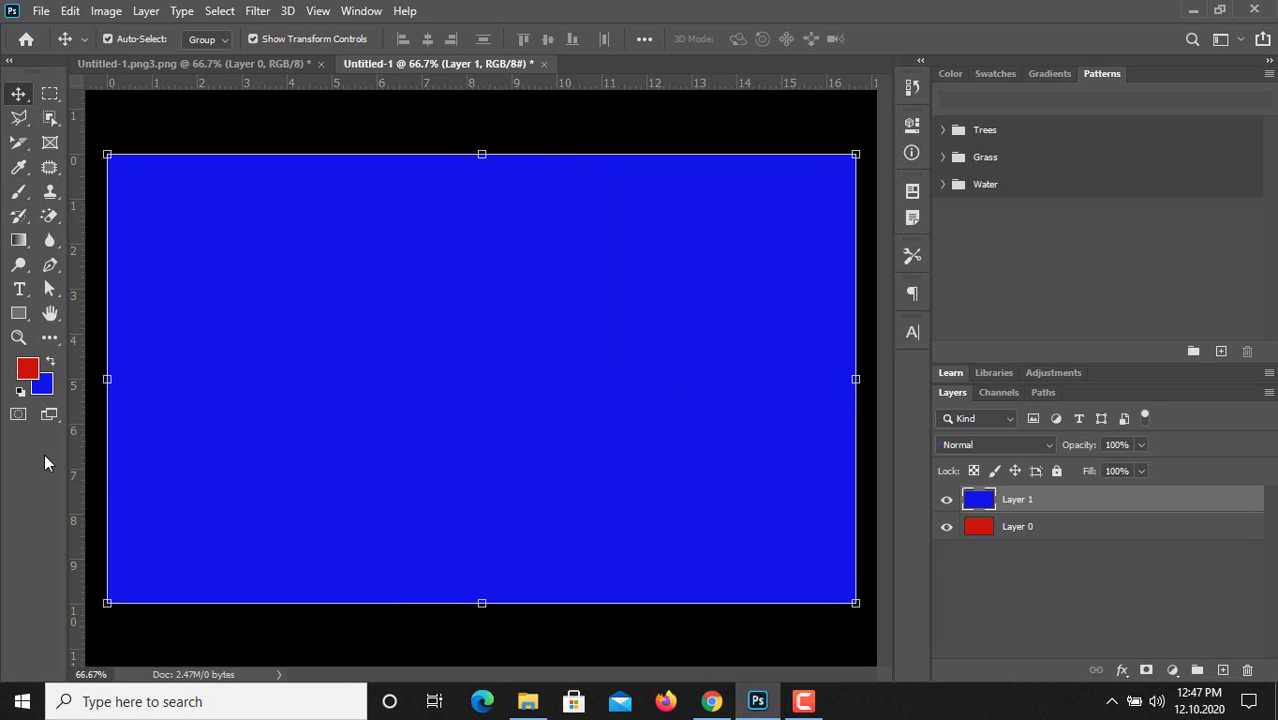